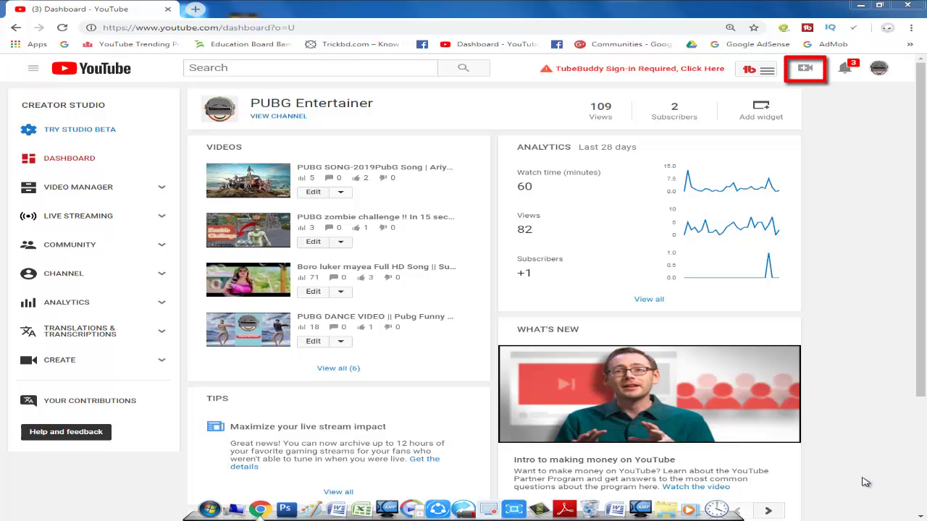
Step: Start a YouTube video upload with the desktop recording "2019-01-30 at 15-57-35"
click(805, 70)
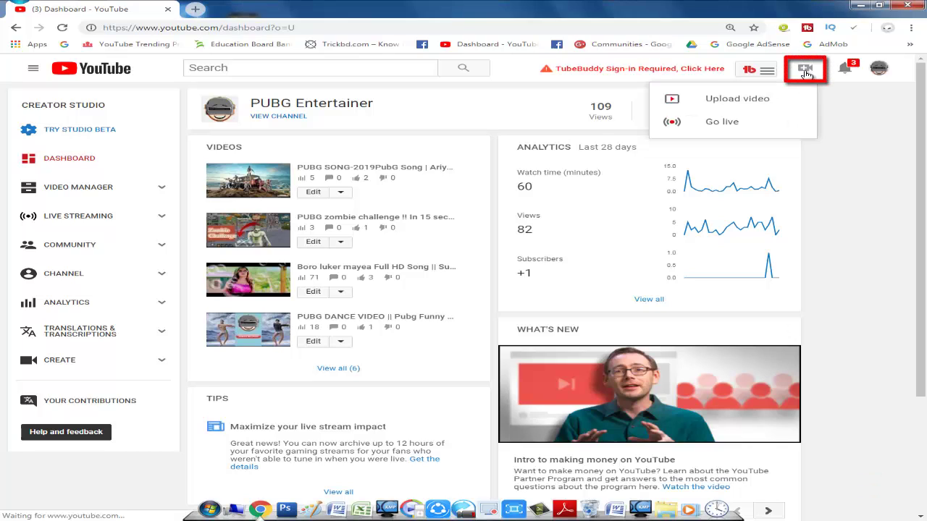
click(740, 102)
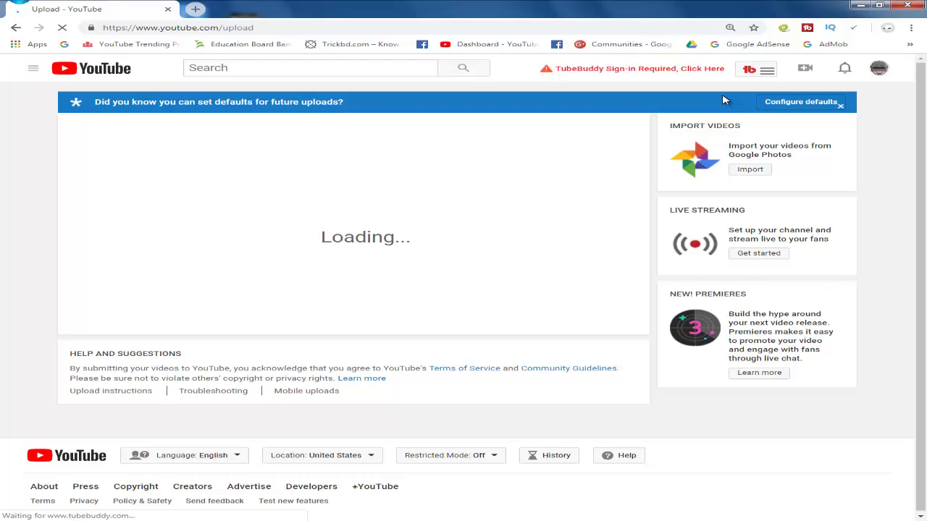
double_click(595, 16)
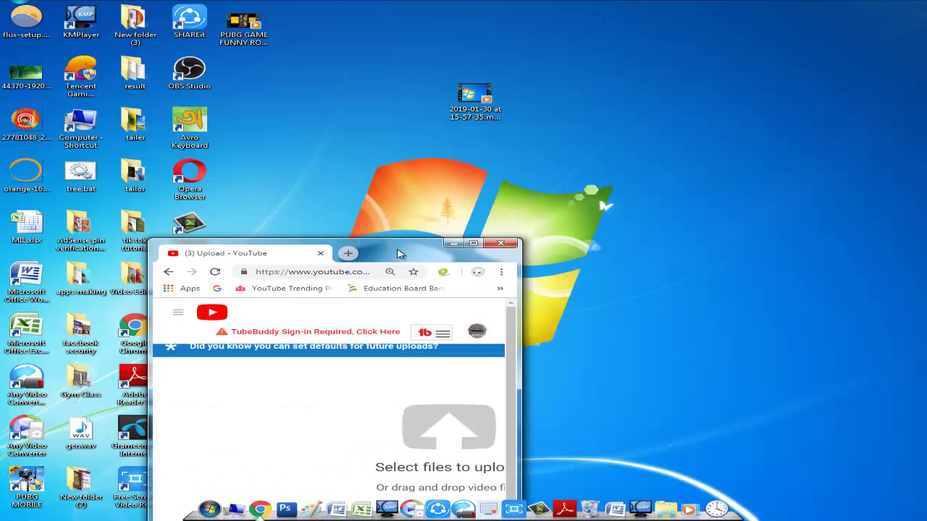
drag(405, 246, 308, 41)
drag(475, 101, 355, 160)
click(391, 35)
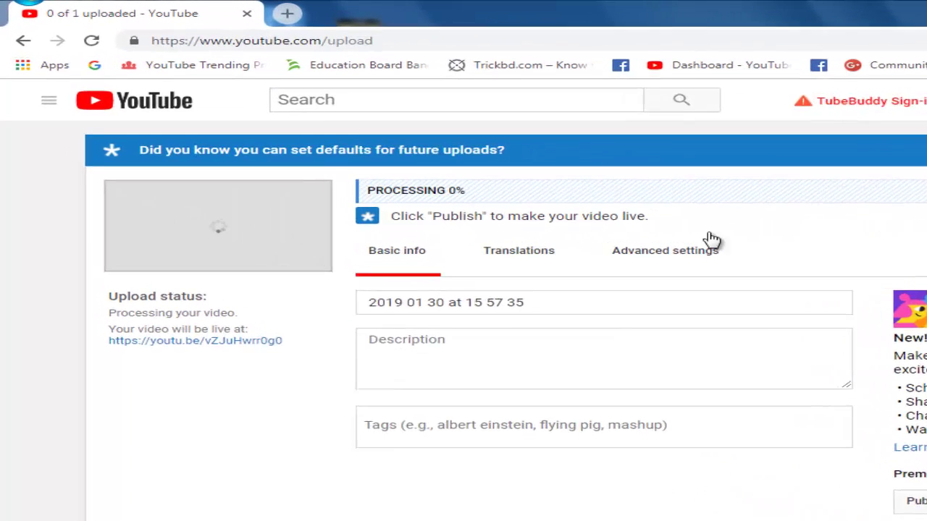
Step: Set the video title to "fgdfsjdfgldjfkvmdfgbpdf" and the description to "dsgdfghghjhjghjhmhkjkkldgfjhgj"
click(557, 312)
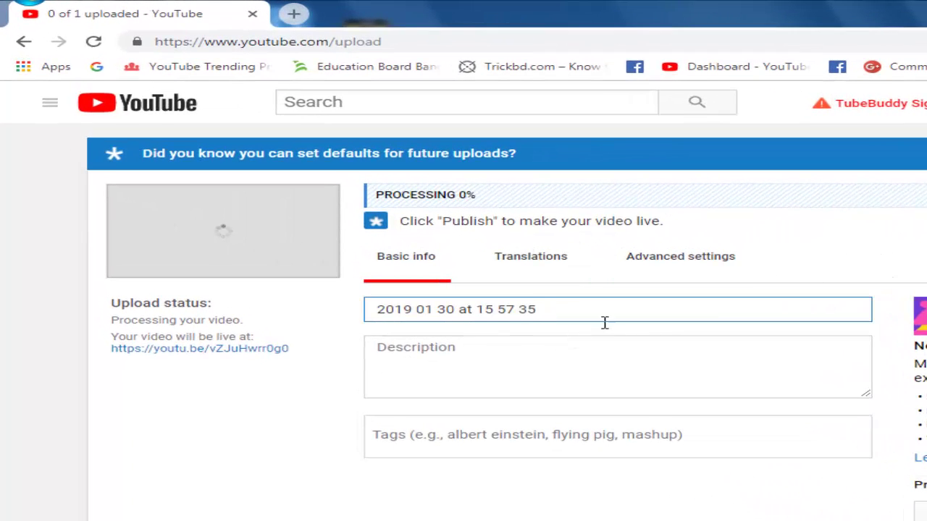
drag(511, 312, 287, 333)
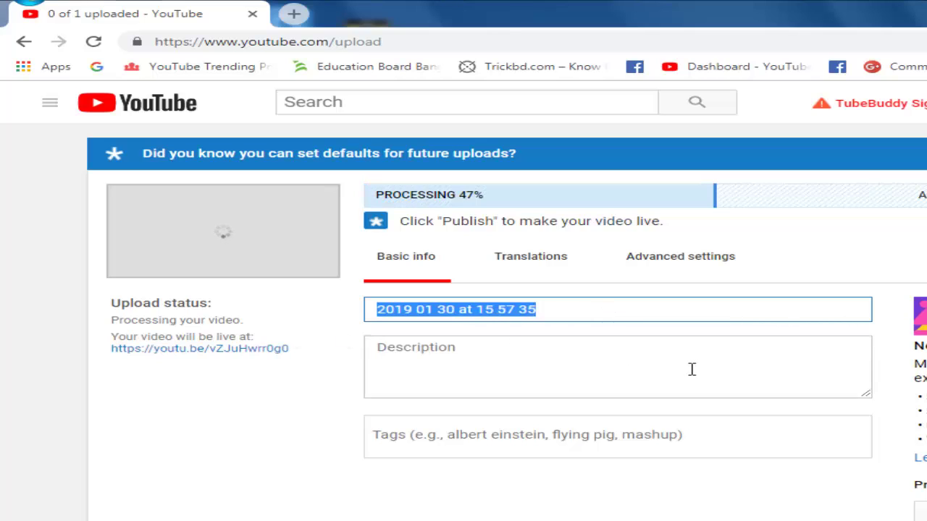
text(fgdfsjdfgldjfkvmdfgbpdf)
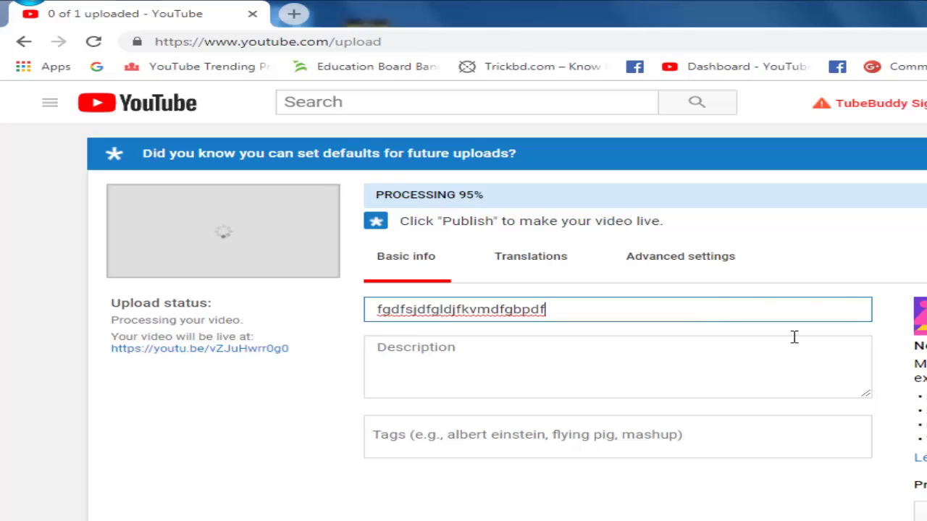
click(521, 358)
text(dsgdf)
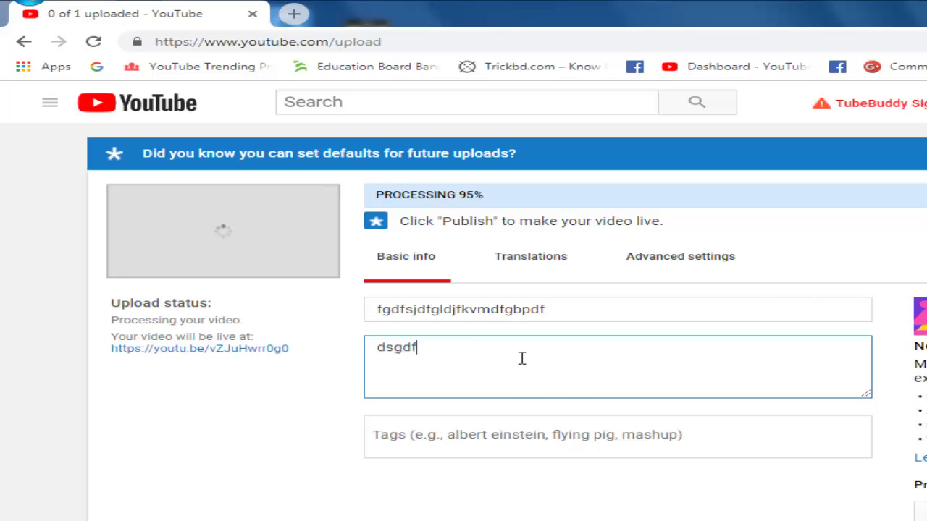
text(ghghjhjghjhmhk)
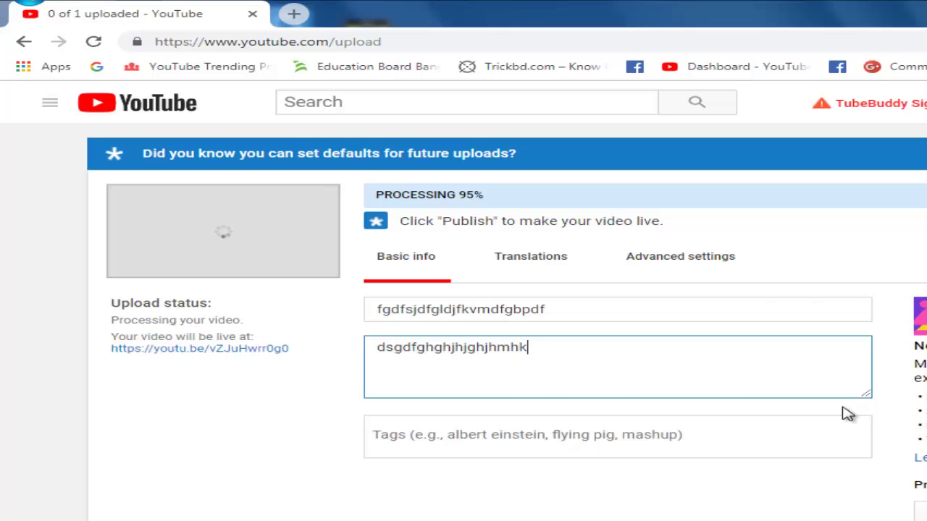
text(jkkldgfjhgj)
Step: Add the tags "fghghg" and "klkl" to the video
click(665, 437)
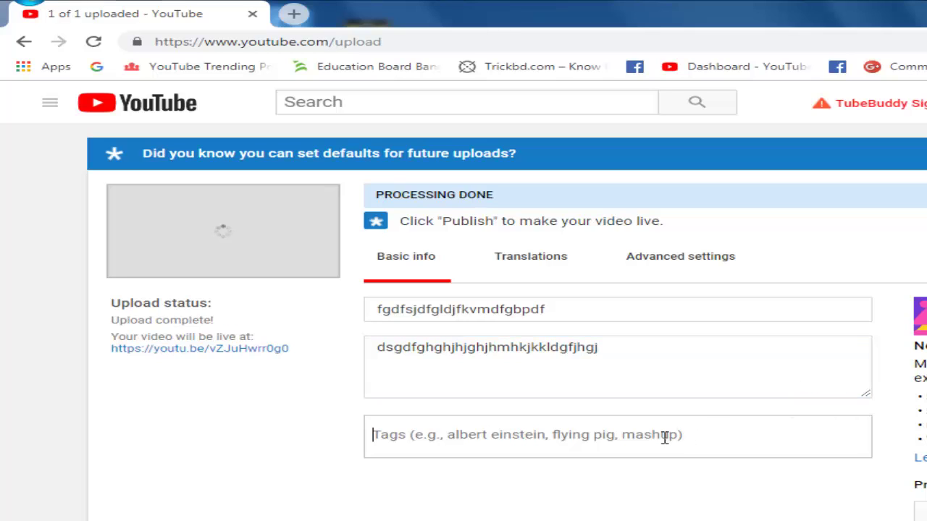
text(fg)
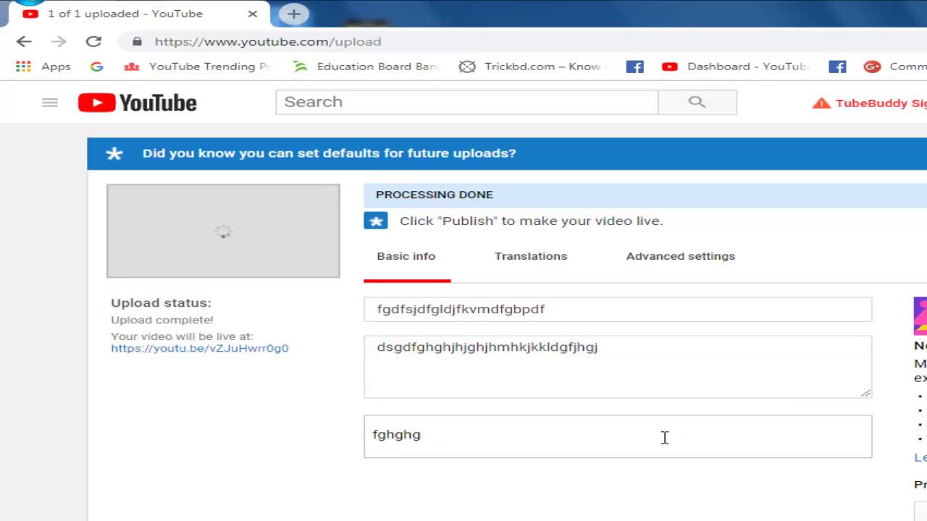
text(hghg)
key(Return)
text(klk)
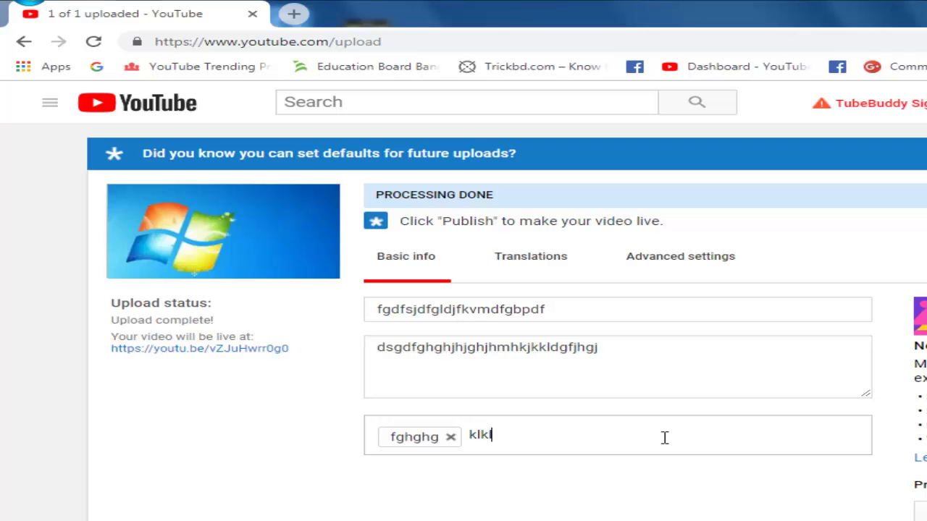
text(l)
key(Return)
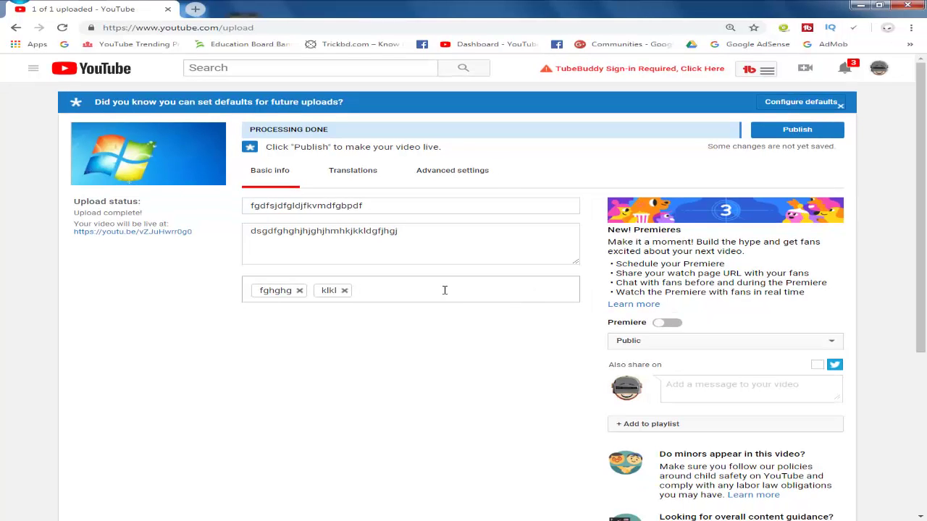
Step: In the video's advanced settings, set the recording date to today, January 30, 2019, and the category to Education
click(466, 172)
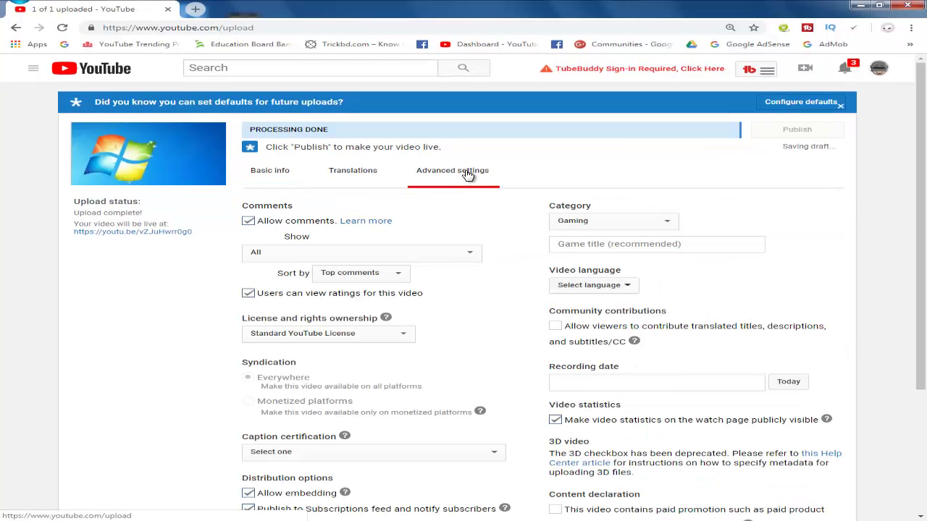
click(788, 383)
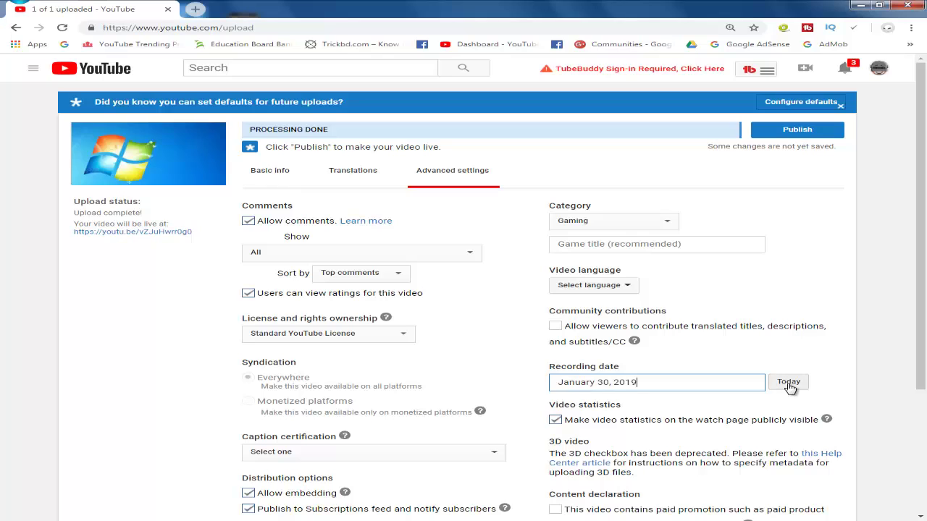
click(650, 223)
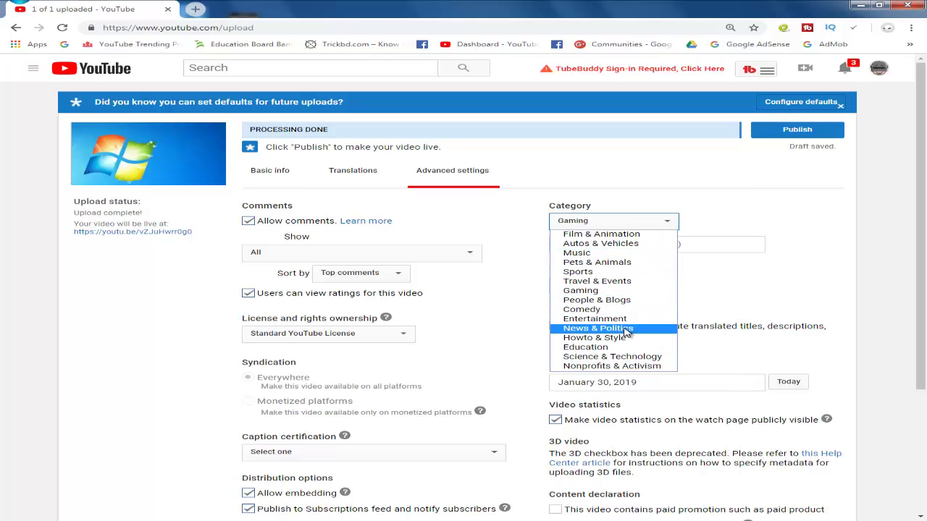
click(626, 348)
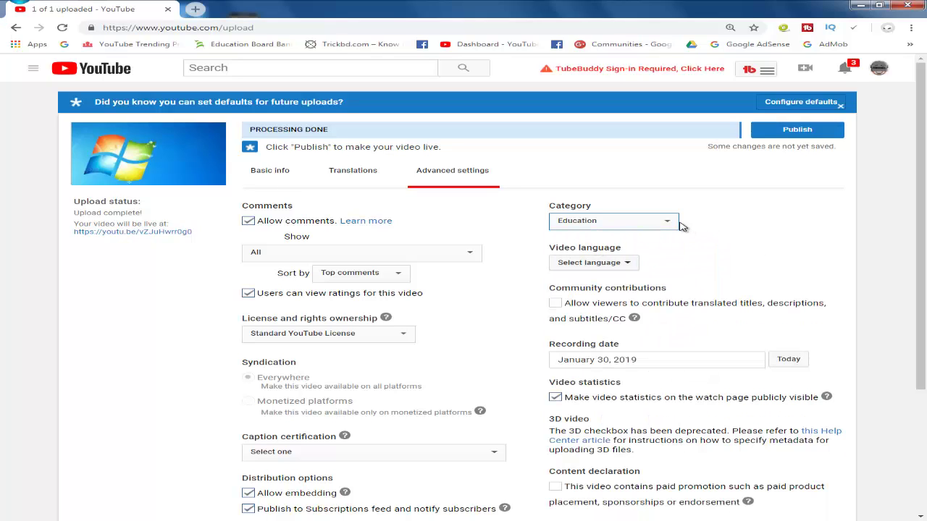
Step: Review the remaining advanced settings, the translations, and the title, description and tags in the basic info
scroll(681, 275, down, 2)
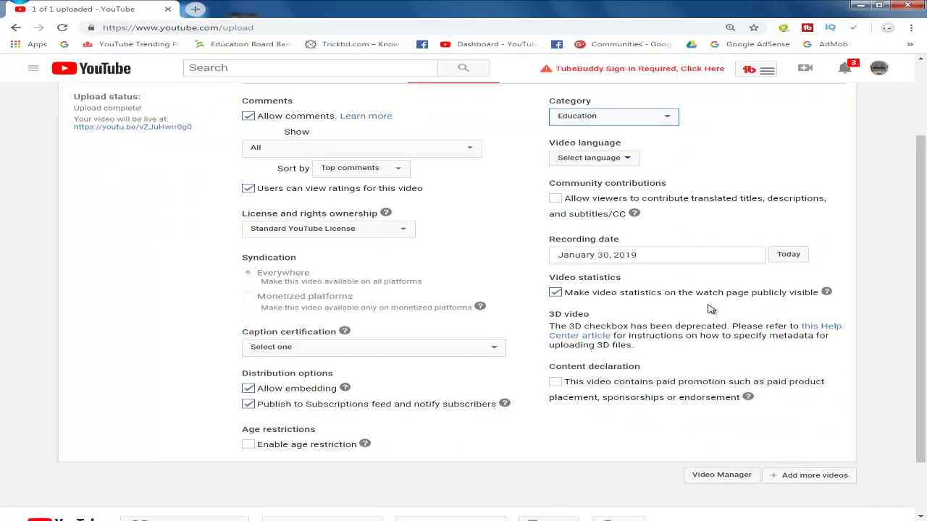
scroll(710, 309, up, 2)
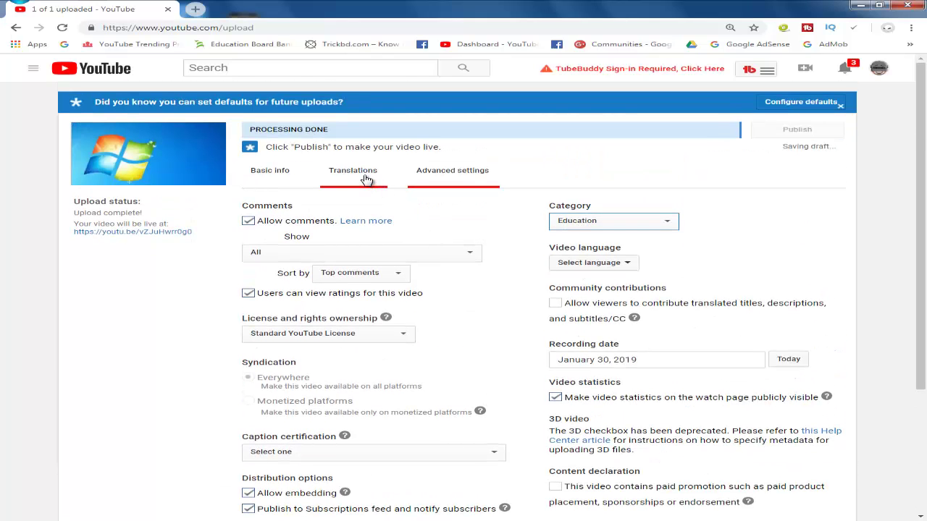
click(358, 178)
click(275, 176)
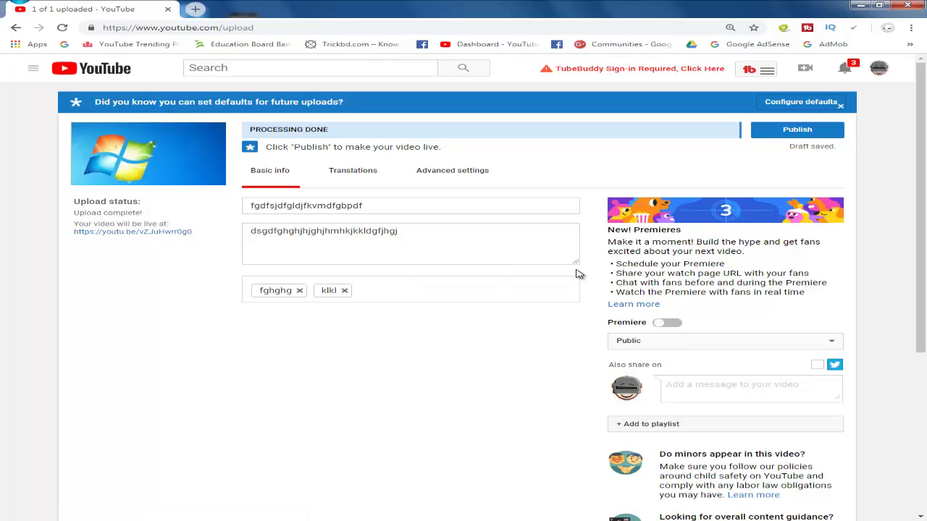
click(523, 243)
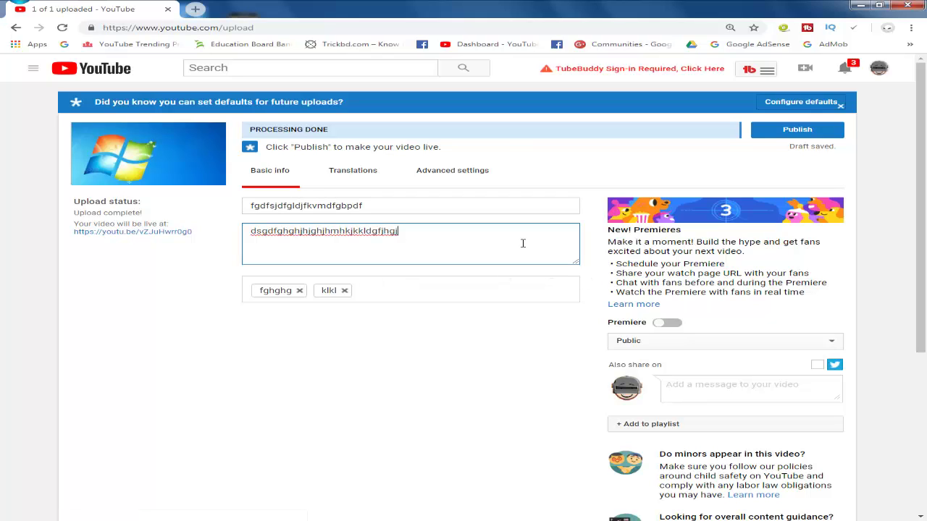
click(499, 205)
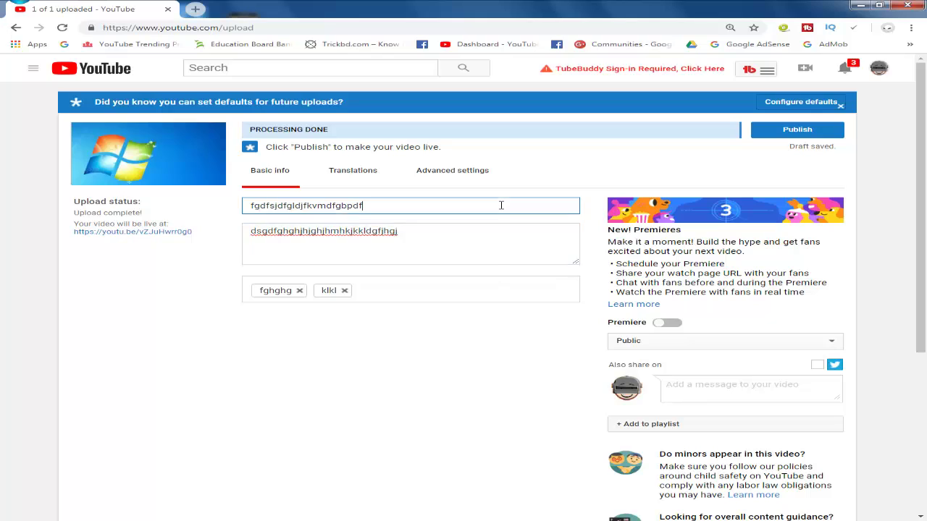
click(469, 289)
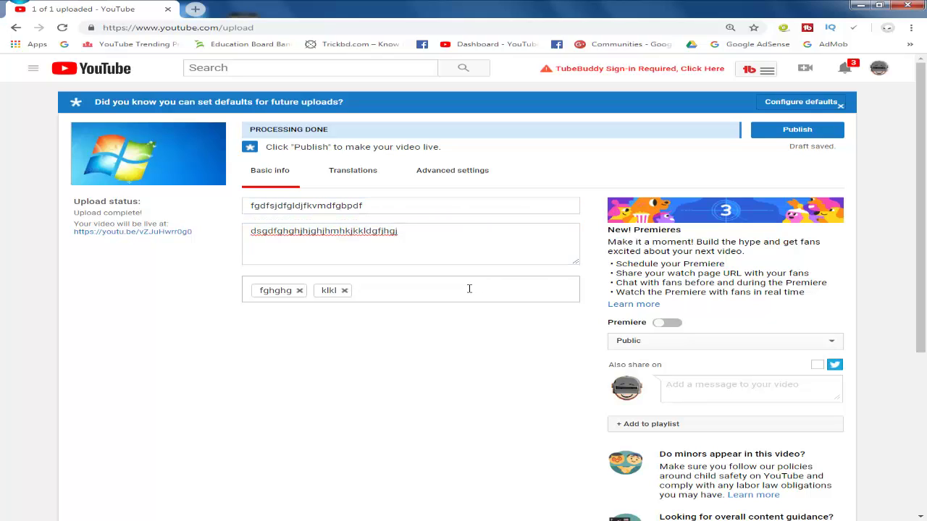
Step: Set the video's privacy to Private and finish the upload
click(671, 343)
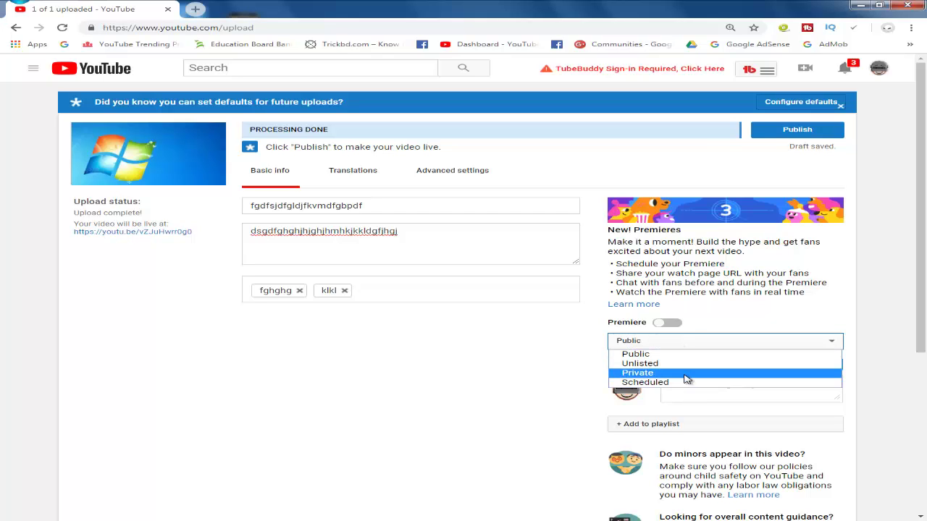
click(637, 373)
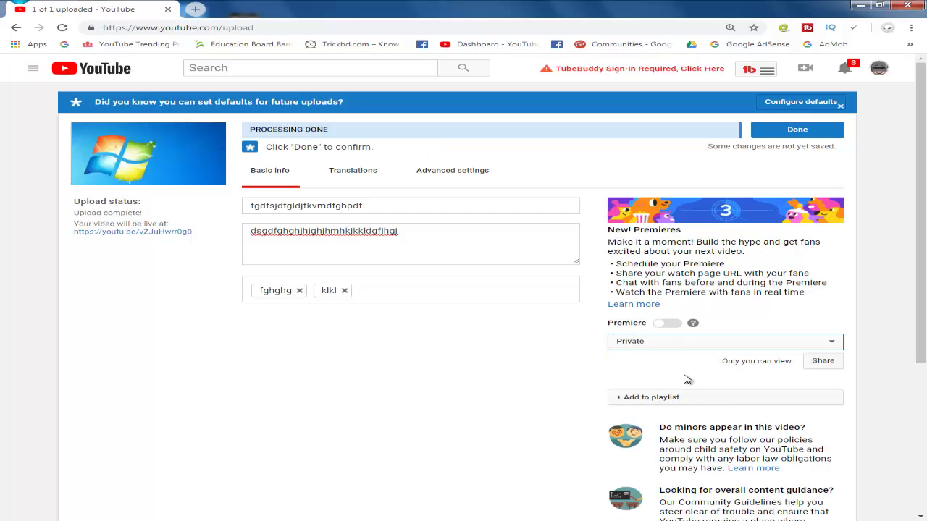
click(797, 131)
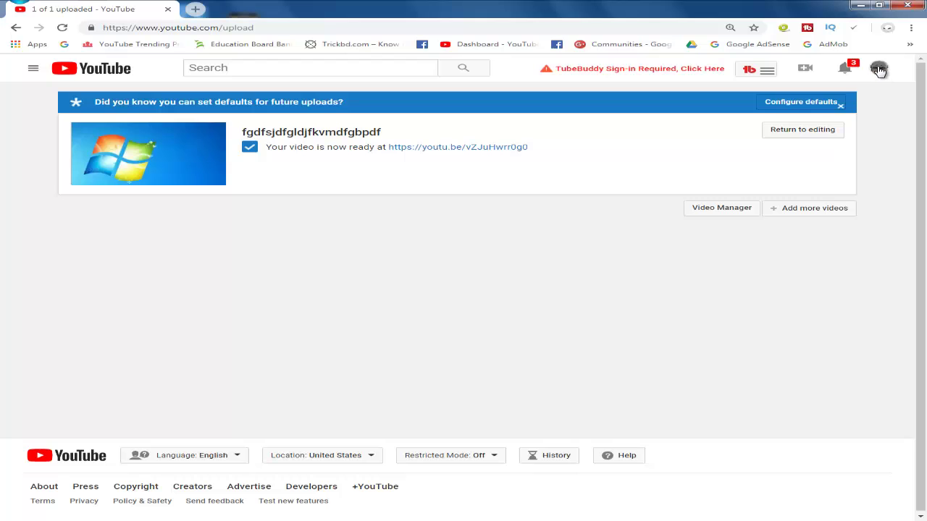
Step: Open Creator Studio and display the channel's full list of videos
click(878, 71)
click(789, 138)
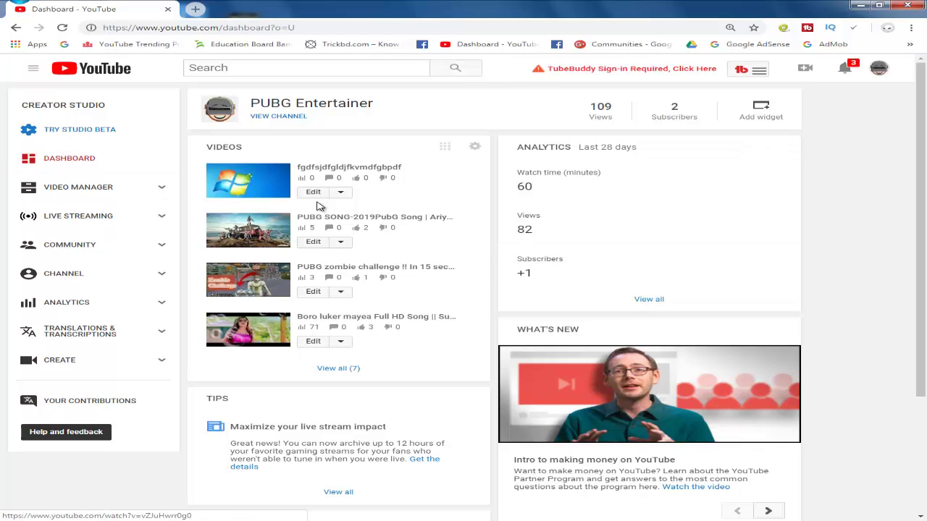
click(348, 370)
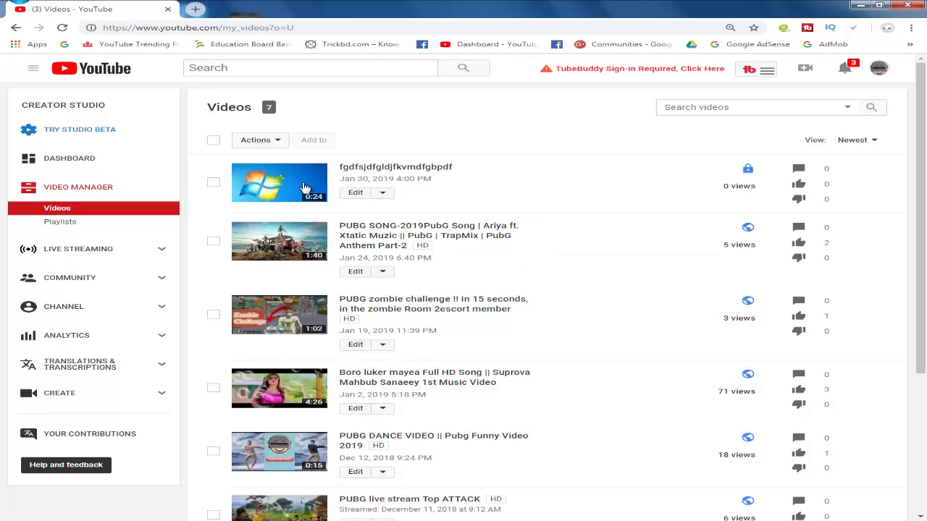
Step: Permanently delete the newly uploaded video "fgdfsjdfgldjfkvmdfgbpdf" from the channel
click(214, 183)
click(278, 141)
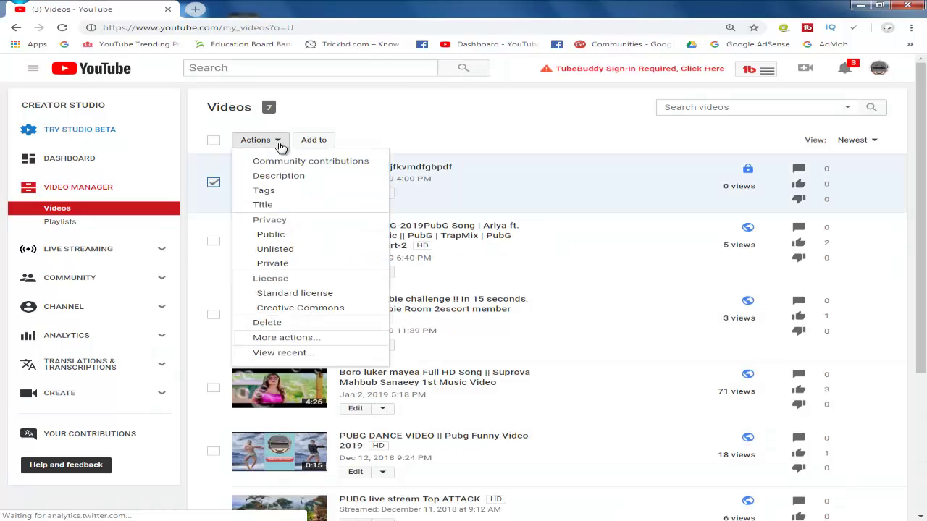
click(292, 325)
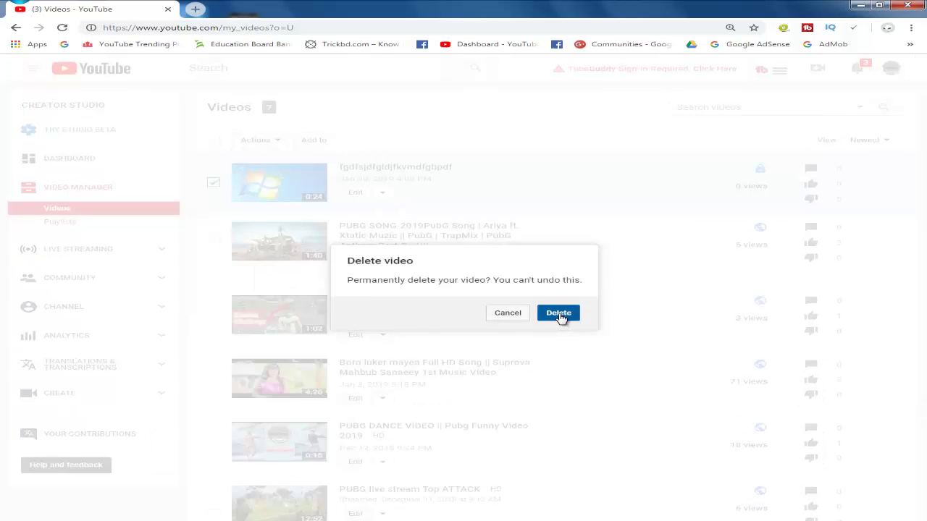
click(561, 315)
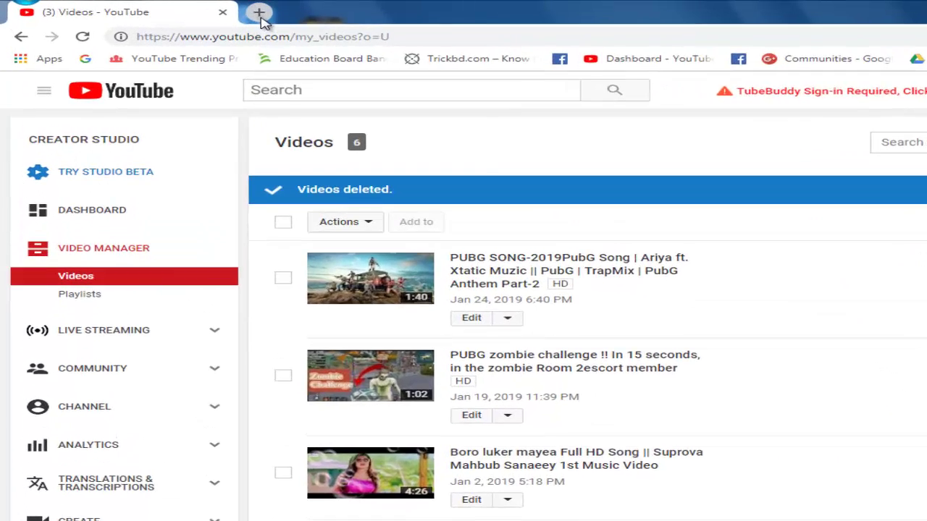
Step: Search Google for "tubebuddy" in a new browser tab
click(194, 9)
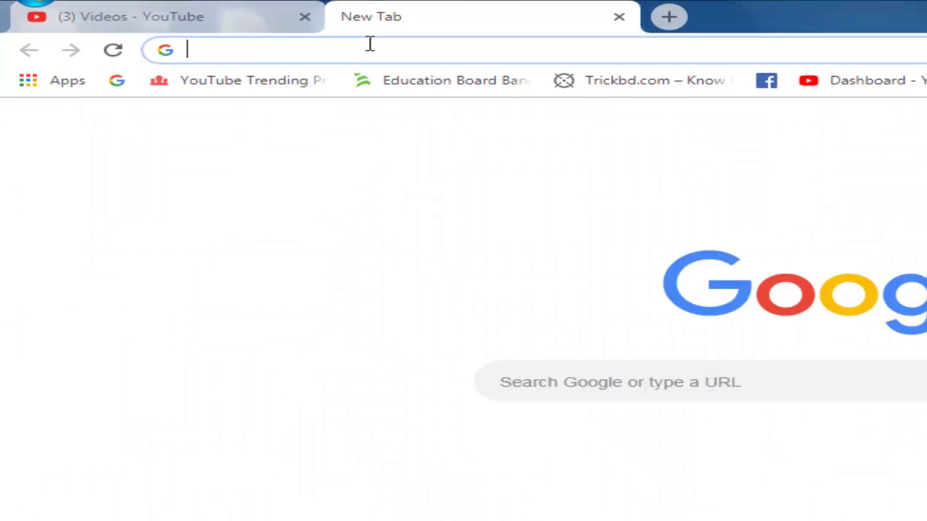
text(tu)
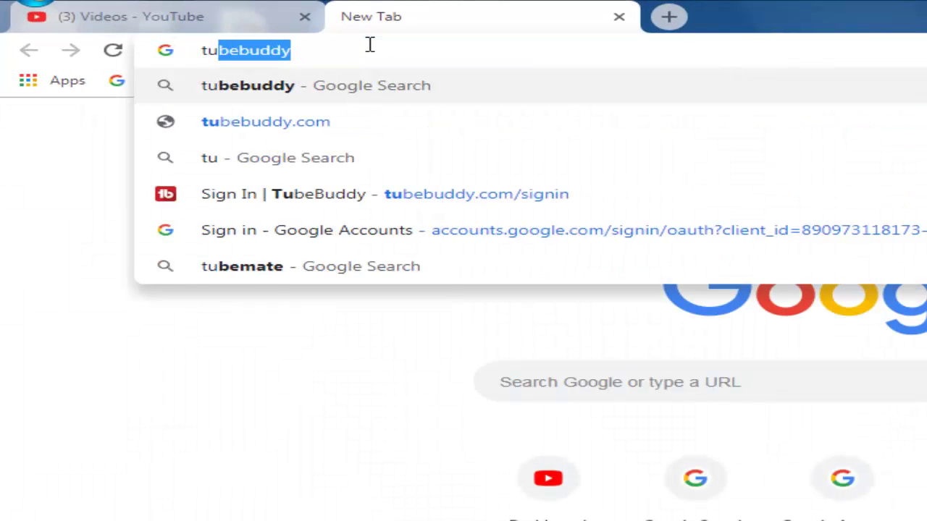
text(bebuddy)
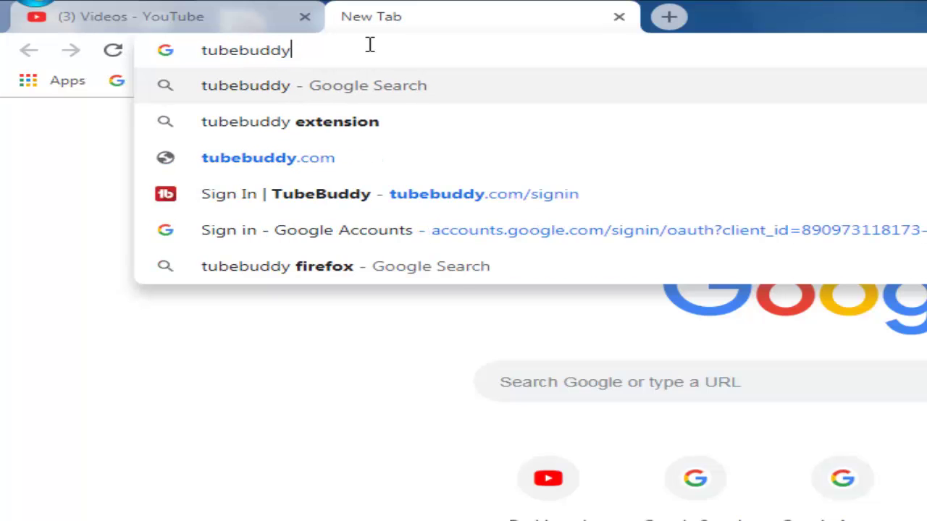
key(Return)
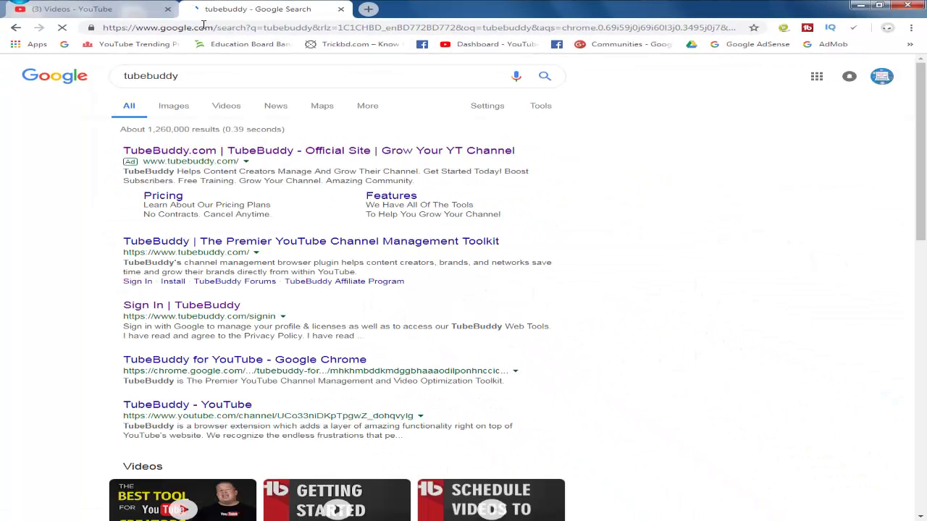
Step: Open the official TubeBuddy site and sign in with the Trending Present Google account
click(335, 153)
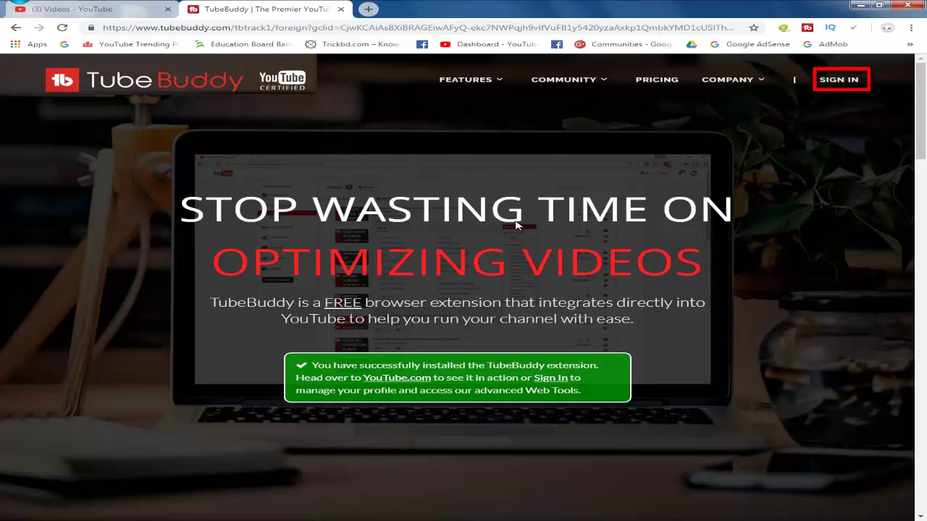
click(839, 80)
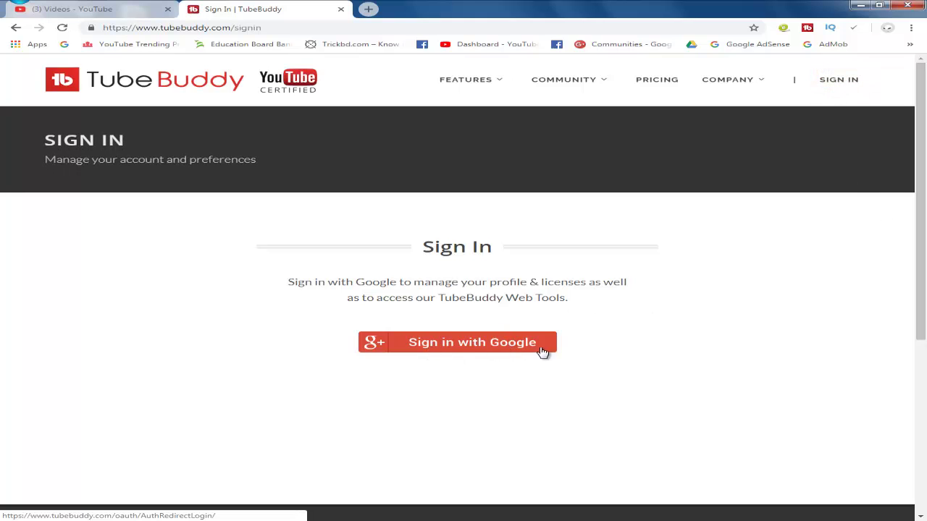
click(486, 350)
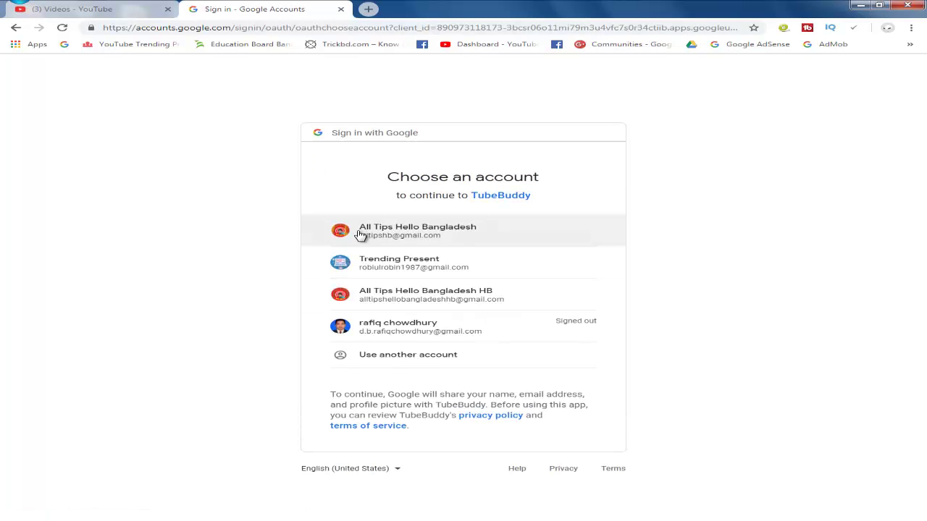
click(389, 267)
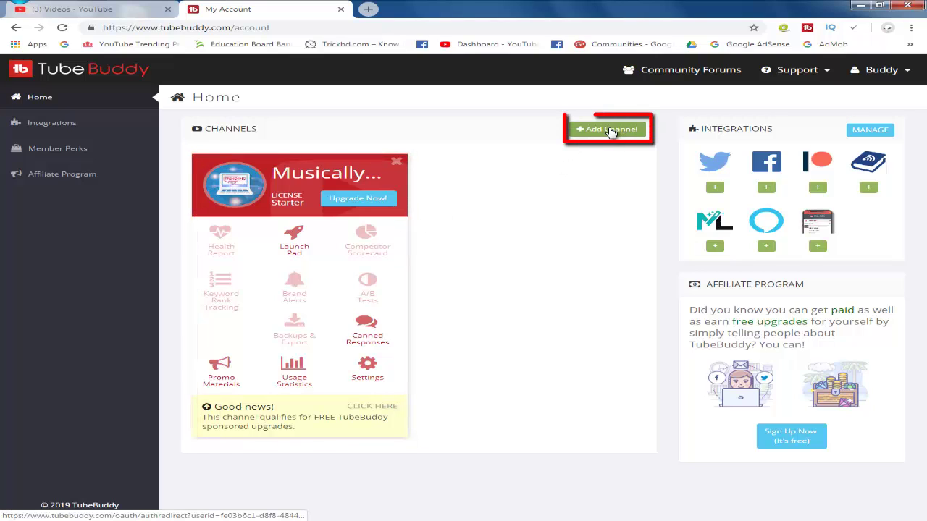
Step: Add the PUBG Entertainer brand account as a channel in TubeBuddy, allow the requested access and close the TubeBuddy page
click(610, 131)
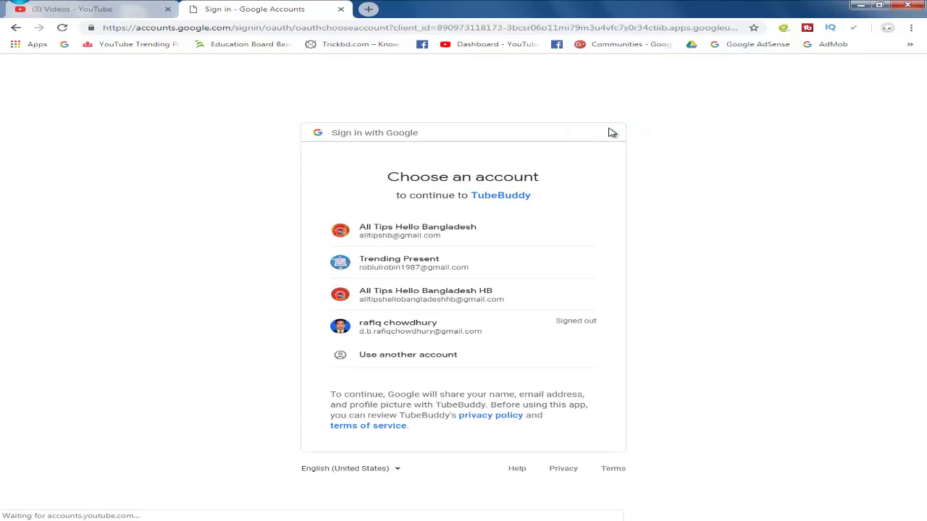
click(435, 266)
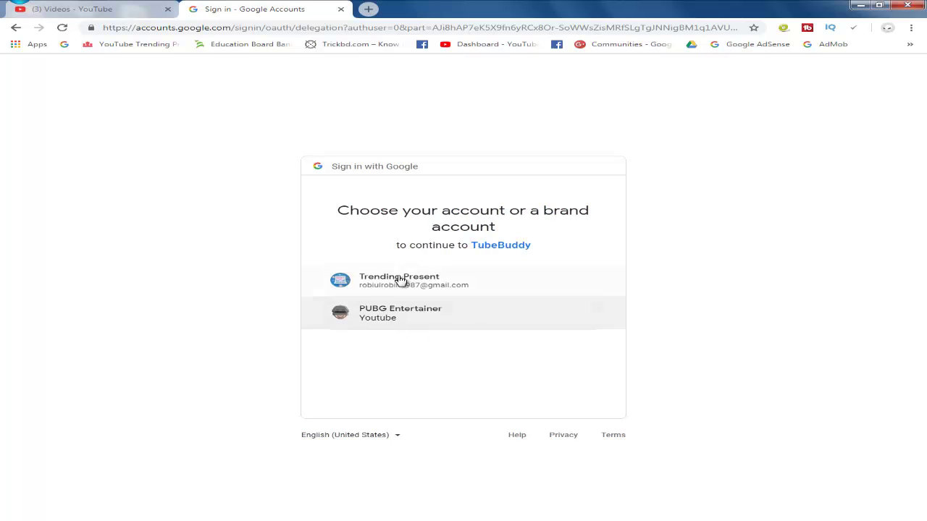
click(394, 317)
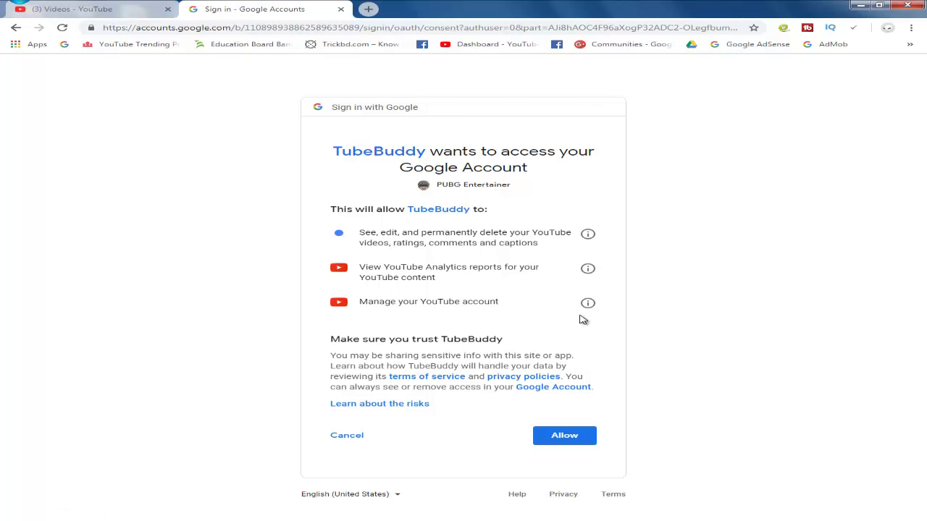
click(569, 436)
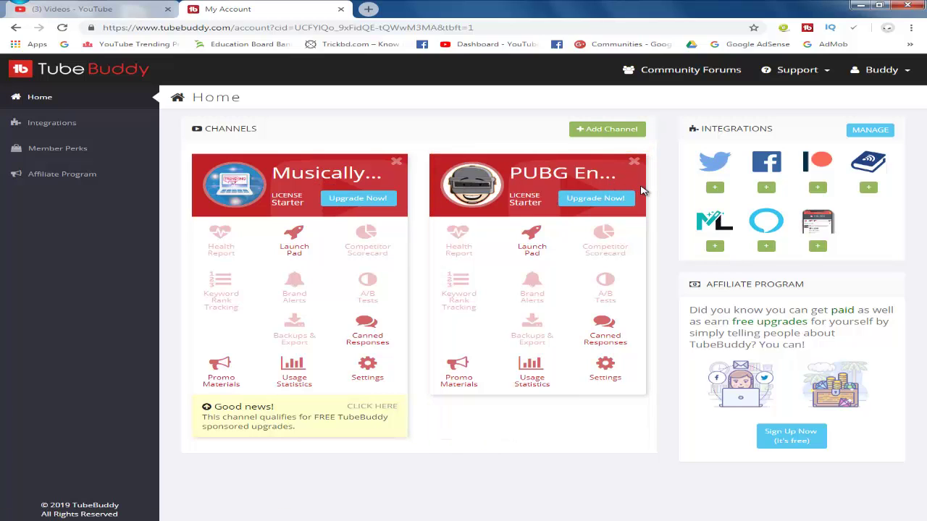
click(340, 9)
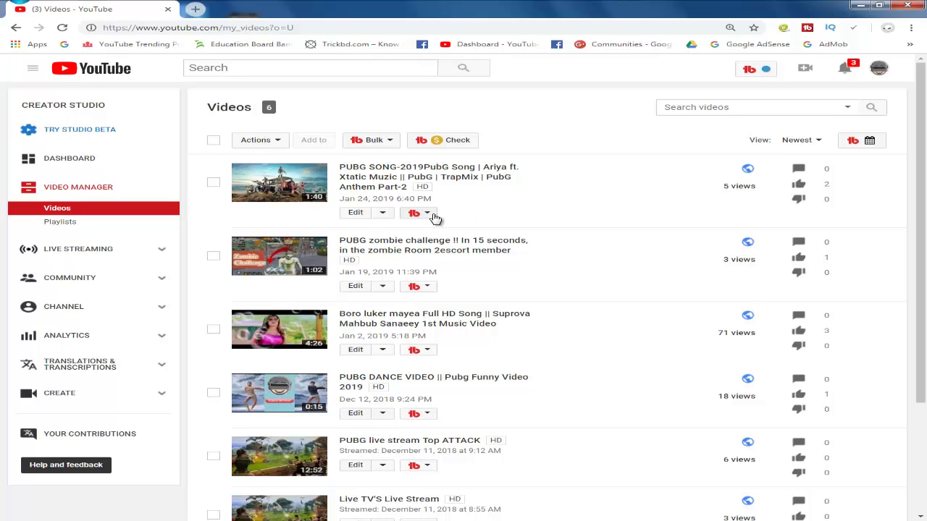
Step: Start a new YouTube upload with a video file from the computer
click(809, 71)
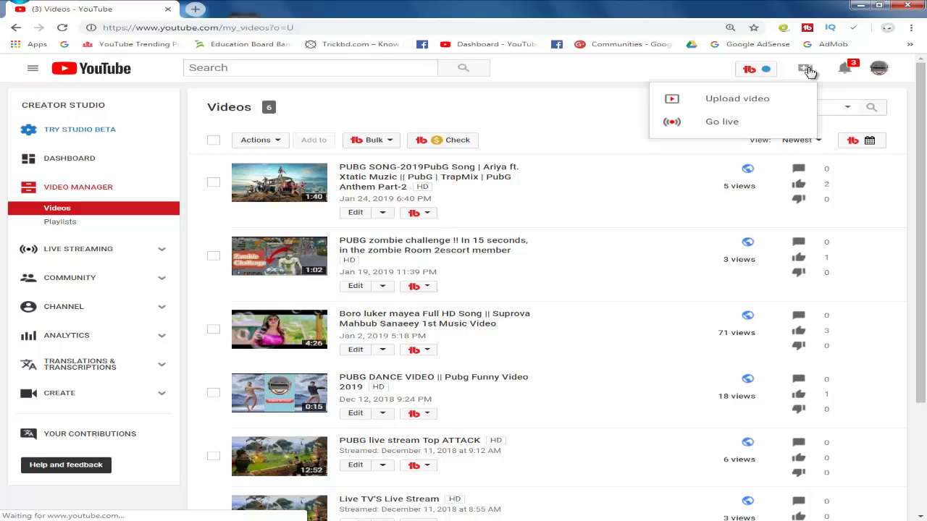
click(751, 101)
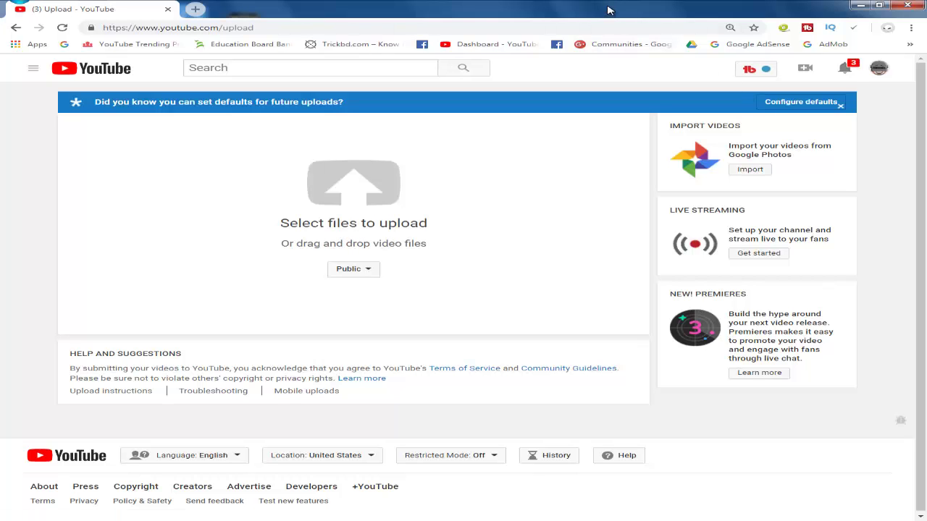
double_click(608, 10)
drag(483, 116, 365, 229)
click(391, 34)
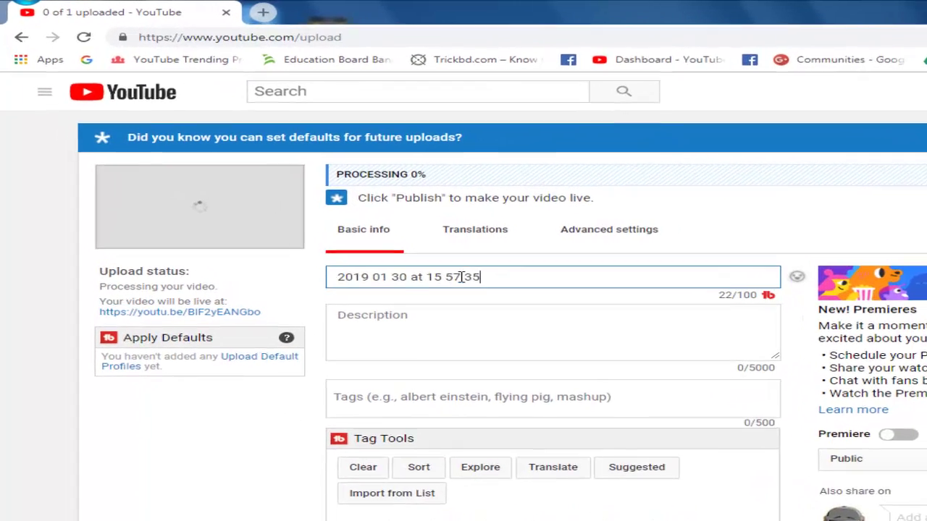
Step: Set the title to "dsjfsdjfsdjfsdjfsdjfs" and the description to "gdhyyyyyyyyyyyftgyrtyrtsykgmeklfjdkflelekfkfgkerf"
drag(407, 237, 272, 241)
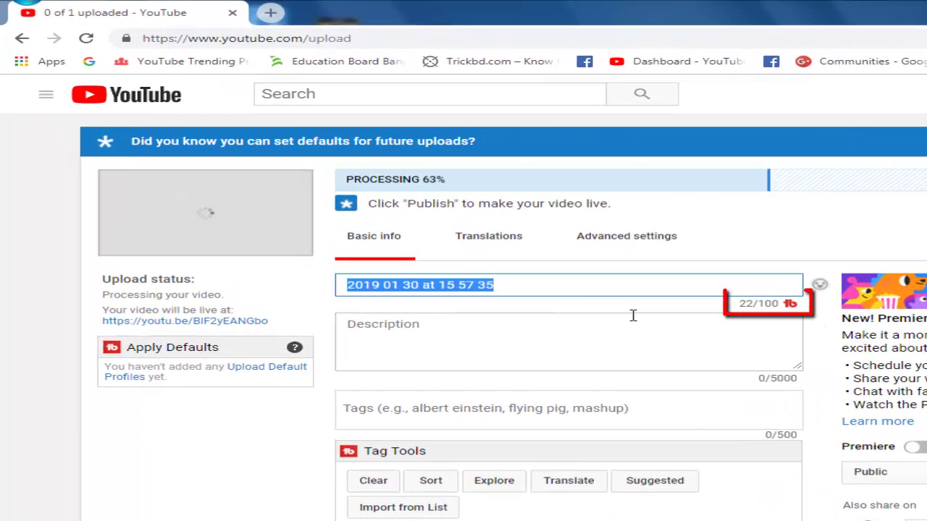
text(dsjfsdjfsdjfsdjfsdjfs)
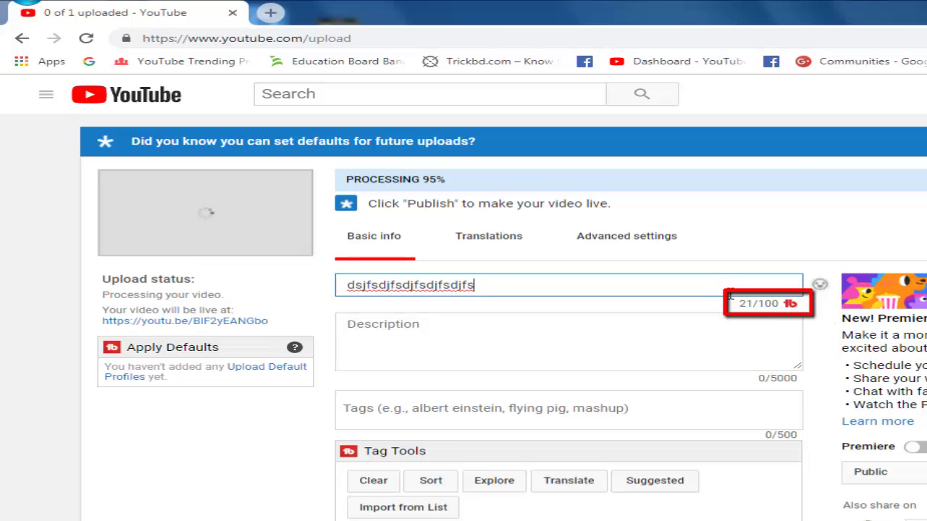
click(596, 343)
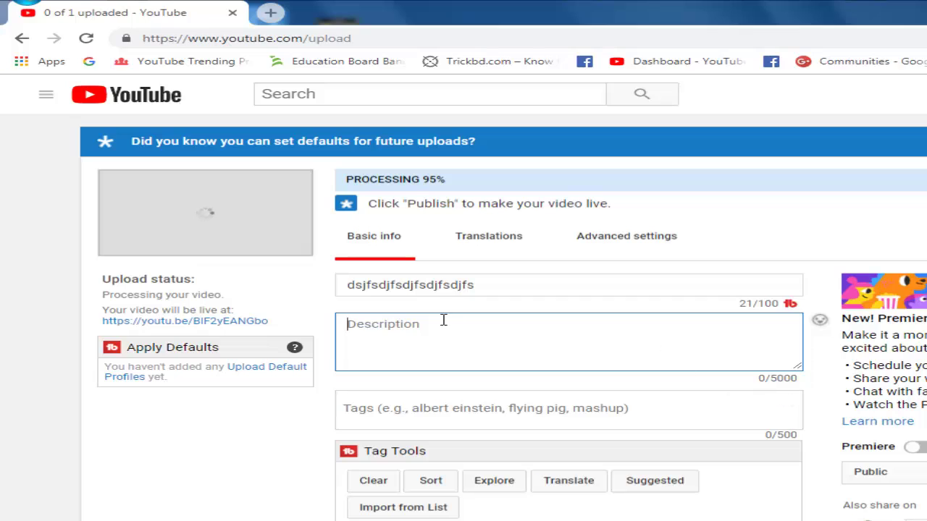
text(gdhyyyyyyyyyyyftgyrt)
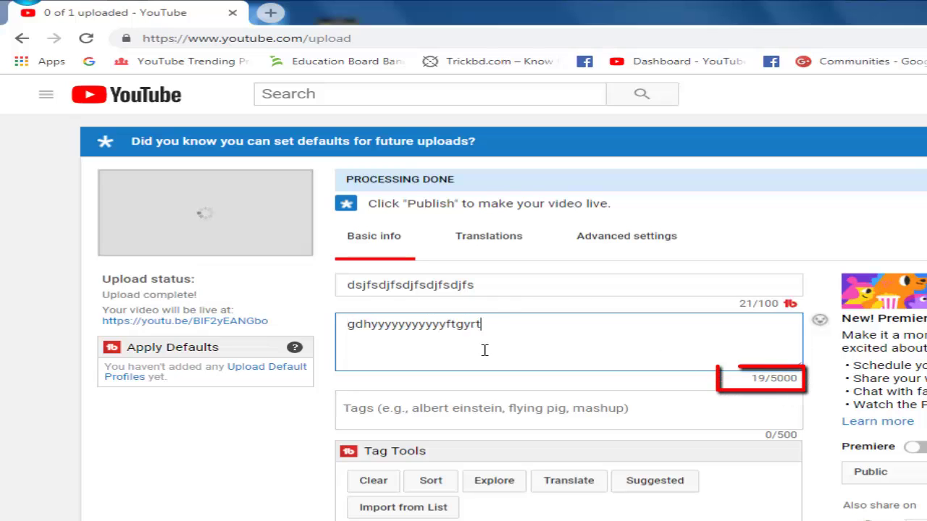
text(yrtsykgmeklfjdkflelekfkfgkerf)
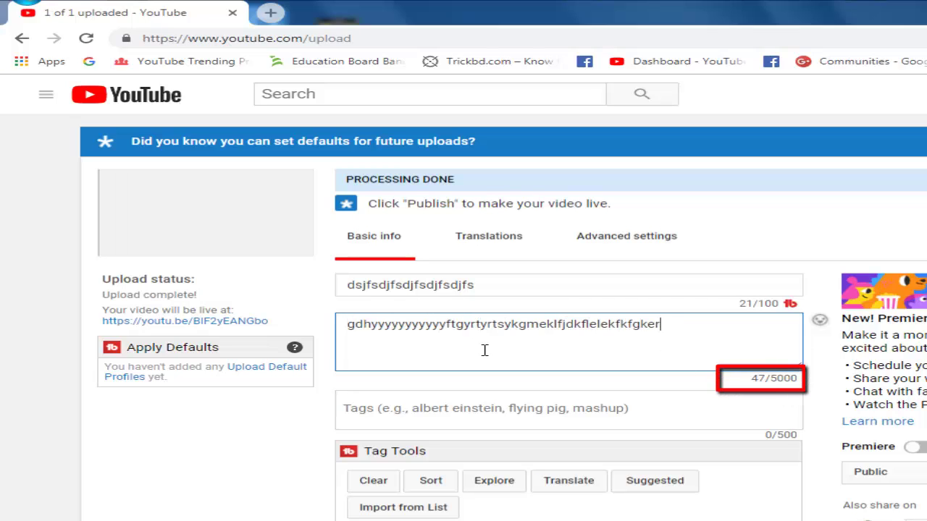
Step: Add the tags "dsfdsfgdsg" and "jgj" to the uploaded video
click(560, 409)
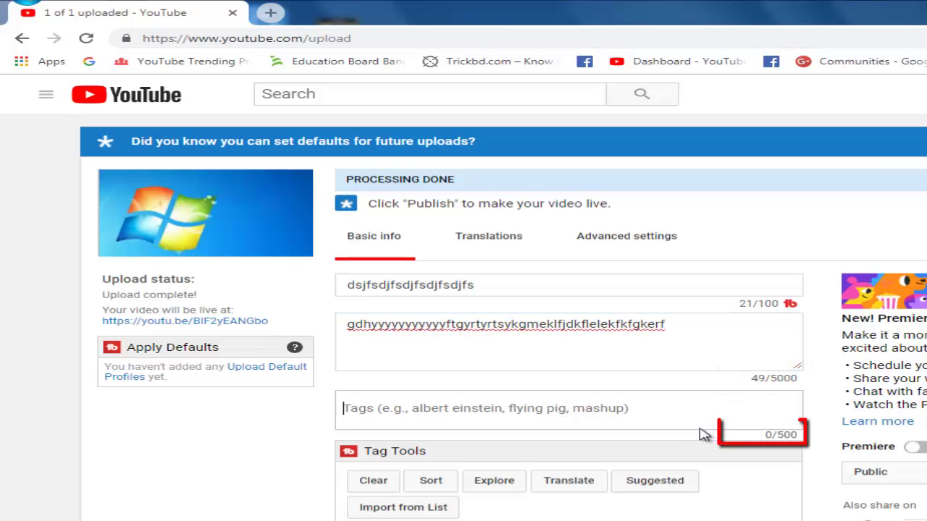
text(dsfdsfgdsg)
key(Return)
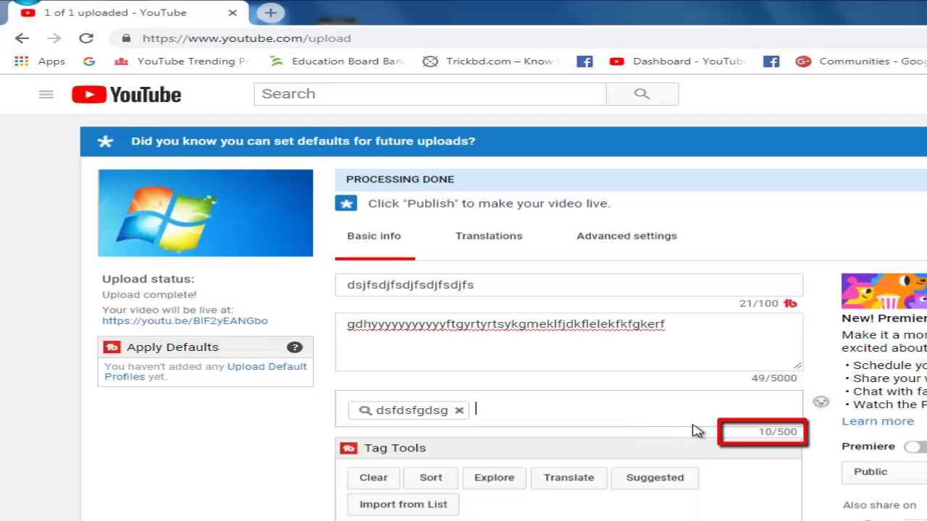
text(jgj)
key(Return)
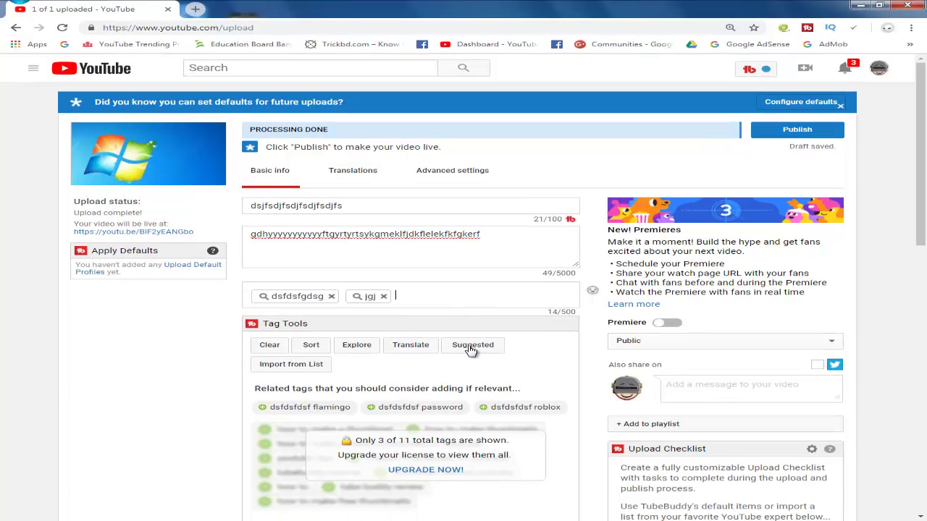
Step: Check TubeBuddy's suggested tags briefly and retitle the video "new tips"
click(470, 347)
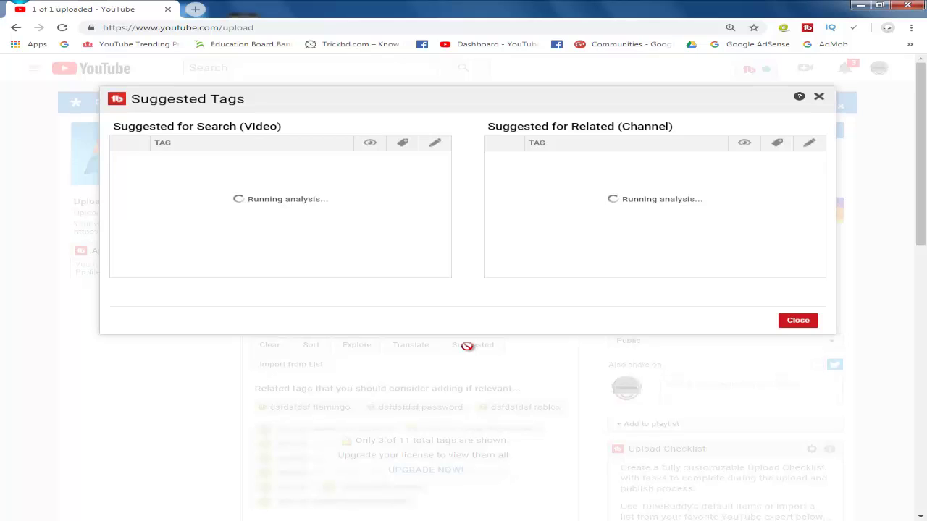
click(818, 96)
drag(375, 211, 183, 213)
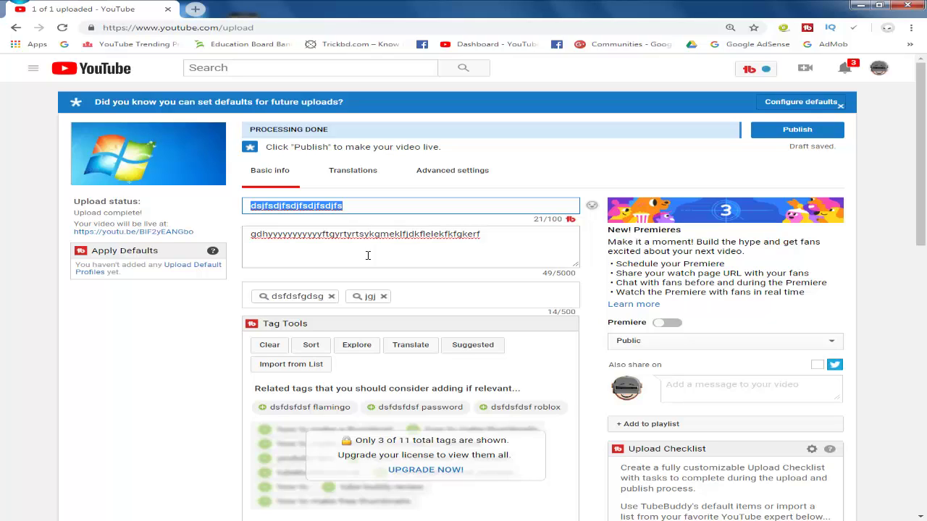
text(new tips)
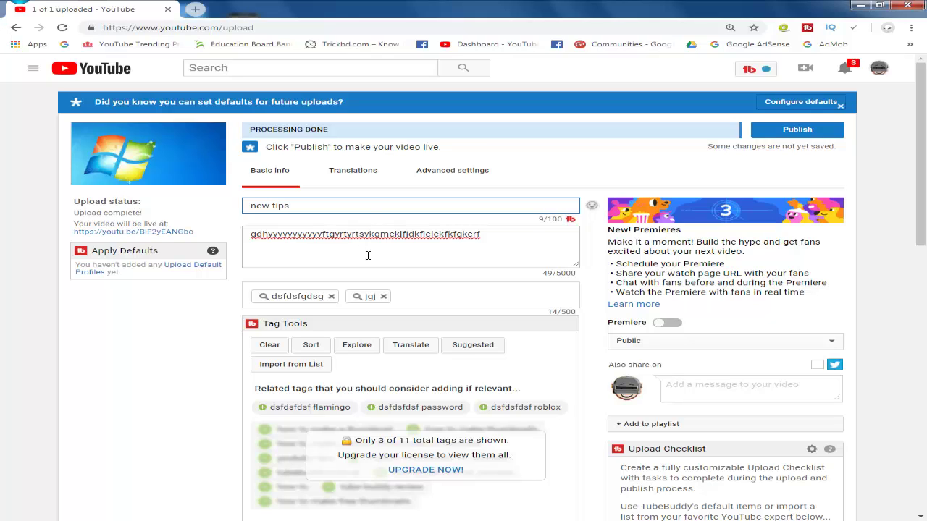
click(368, 255)
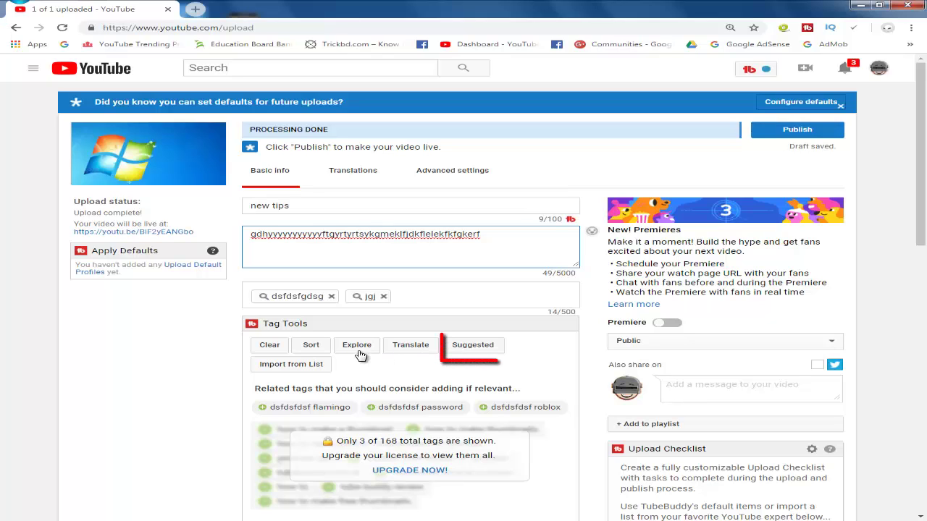
Step: Insert the suggested search tags "pubg mobile", "pubg mobile new tips and tricks", "pubg mobile tips tricks", "pubg mobile tips" and "pubg mobile hindi"
click(476, 343)
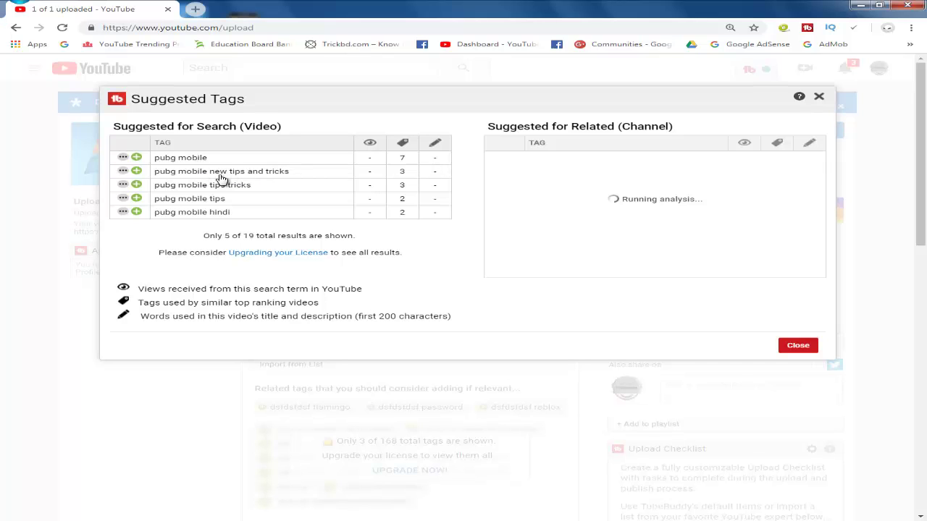
click(137, 157)
click(136, 171)
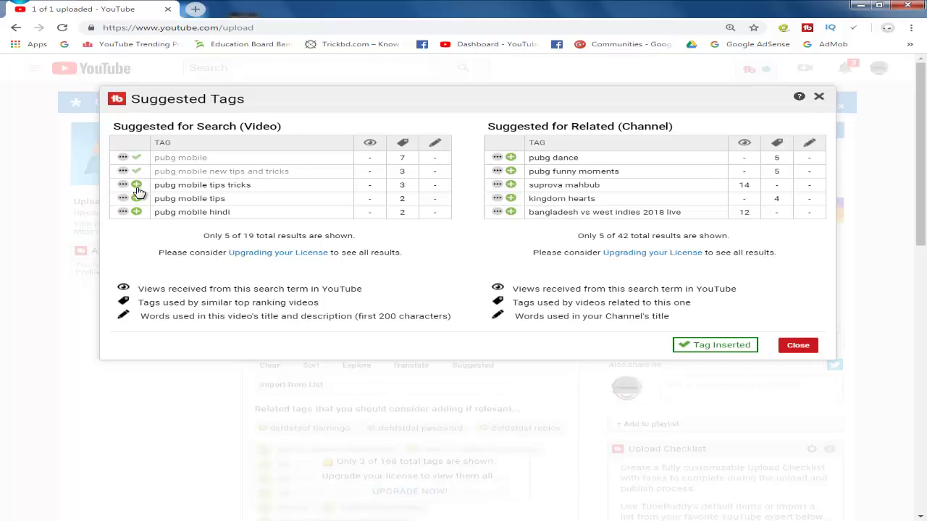
click(136, 185)
click(136, 198)
click(136, 212)
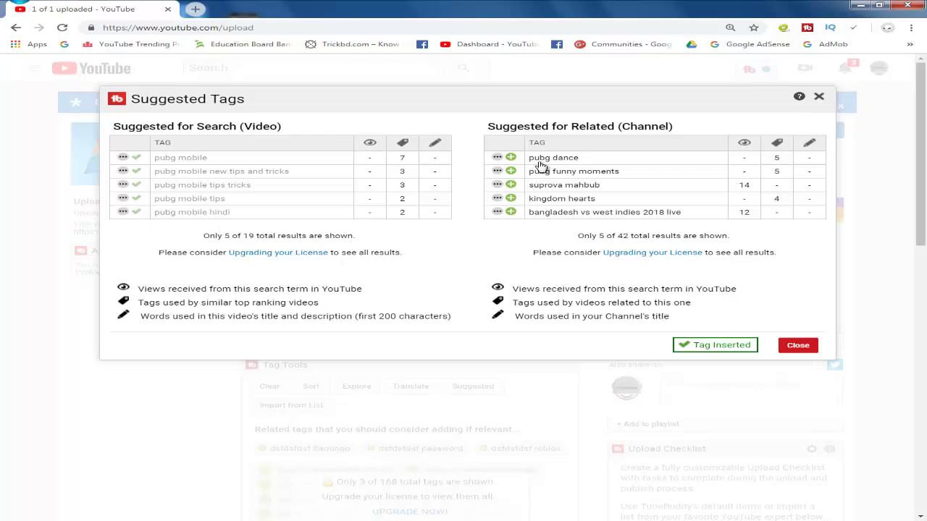
Step: Insert all five channel-related suggested tags, including "pubg dance", "pubg funny moments", "kingdom hearts" and "bangladesh vs west indies 2018 live", and close the suggestions
click(511, 157)
click(510, 171)
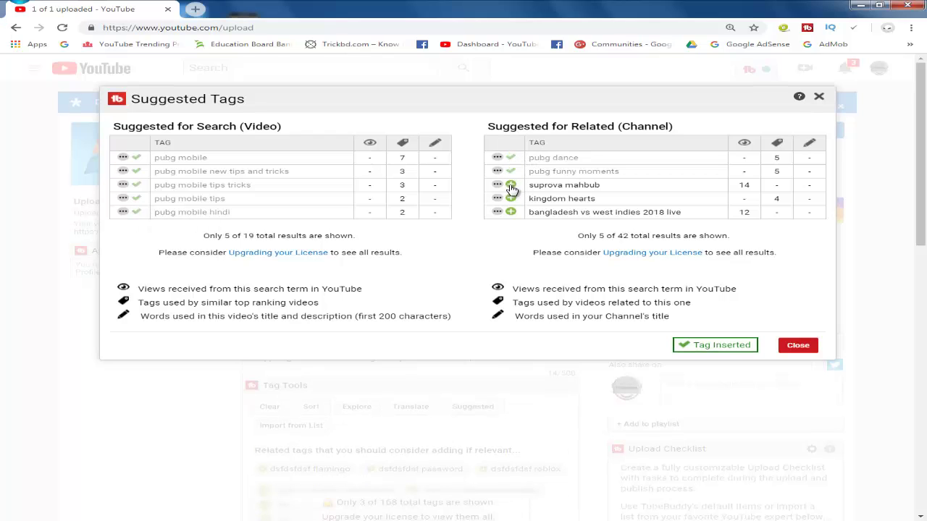
click(510, 185)
click(510, 198)
click(510, 212)
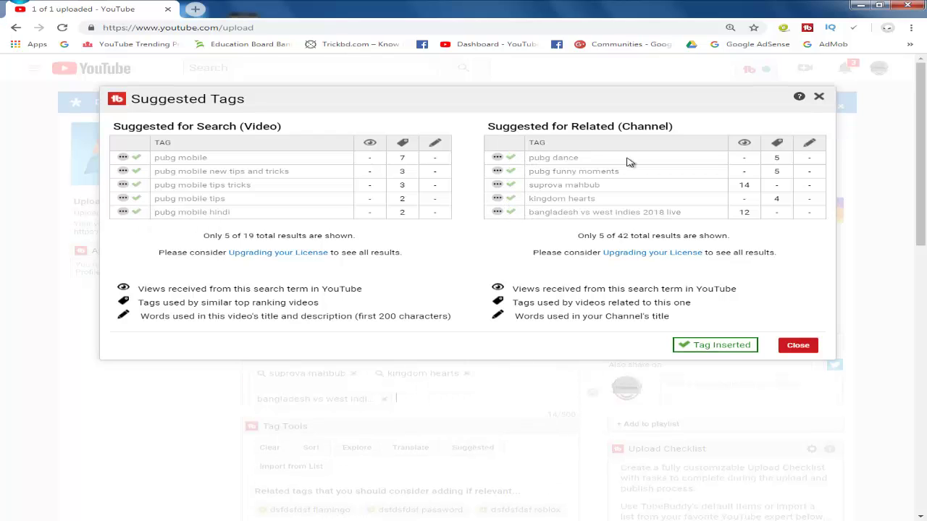
click(818, 96)
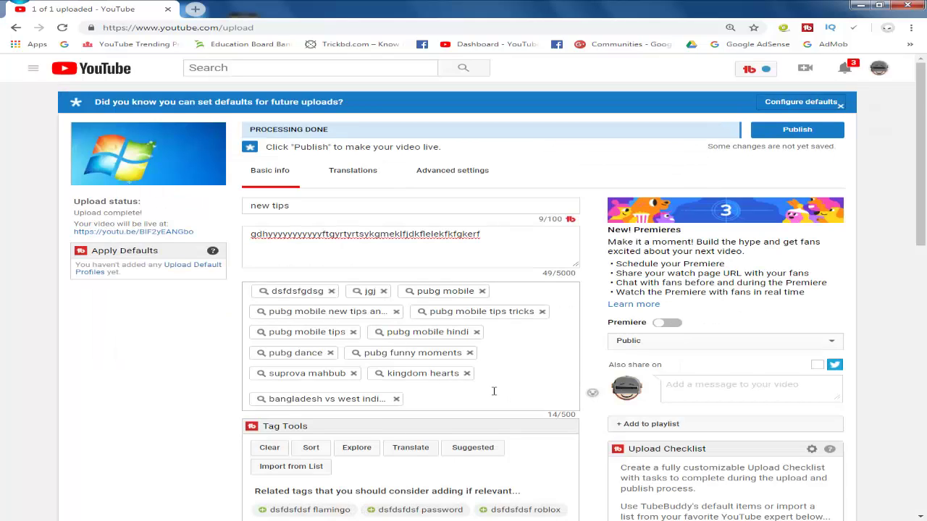
Step: Add the related tags "dsfdsfdsf flamingo", "dsfdsfdsf password" and "dsfdsfdsf roblox" to the video
scroll(494, 391, down, 2)
scroll(488, 309, up, 1)
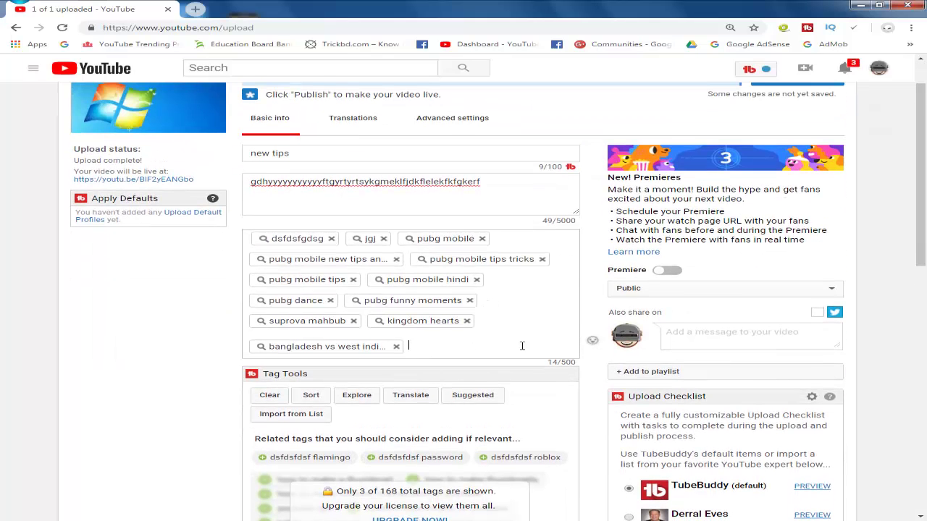
click(274, 460)
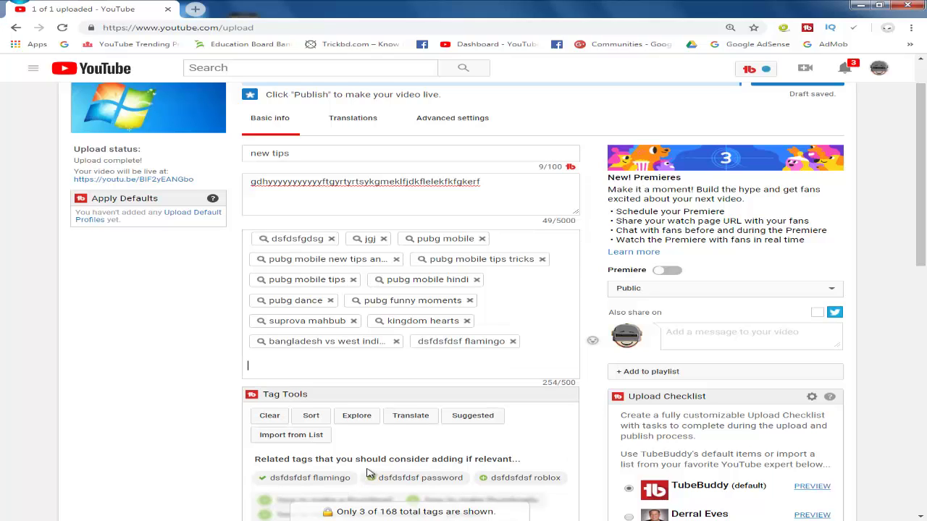
click(423, 479)
click(482, 486)
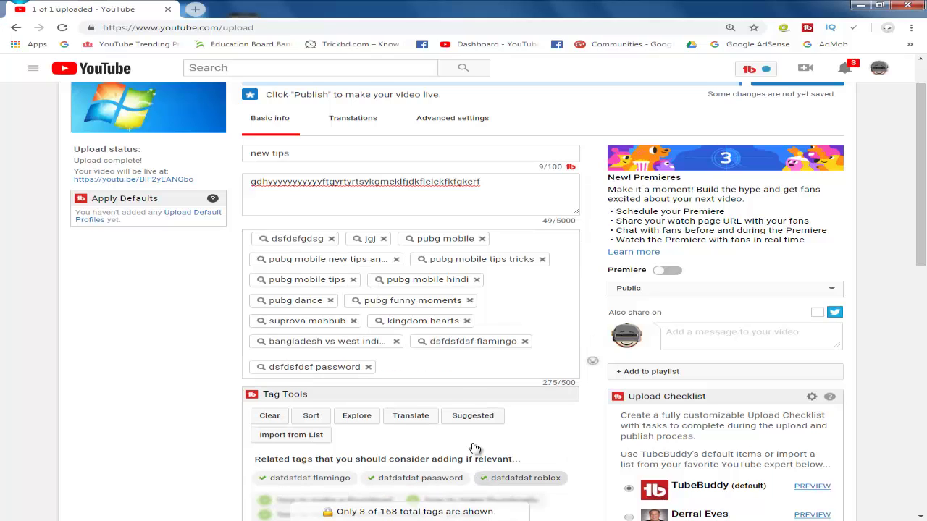
Step: Enter "new" as a tag search and add the related search term "new song" as a tag
click(519, 365)
text(new)
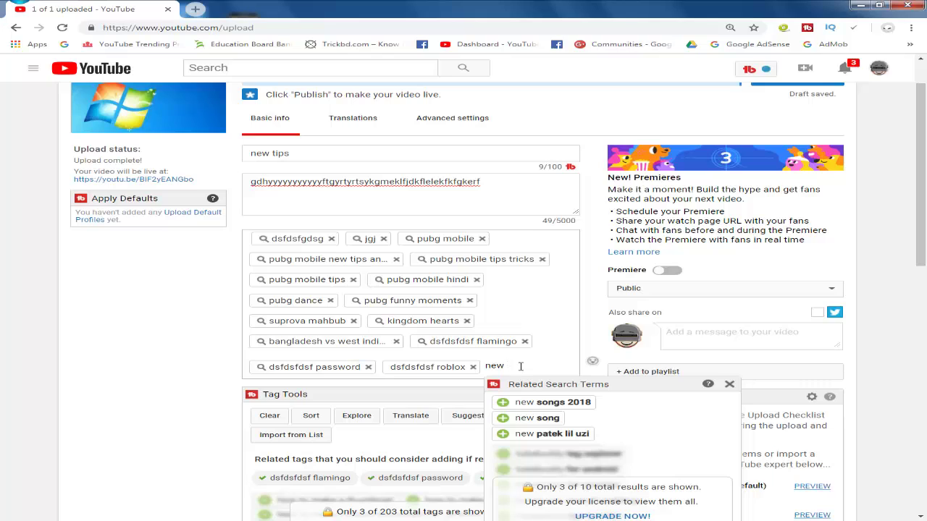
click(502, 418)
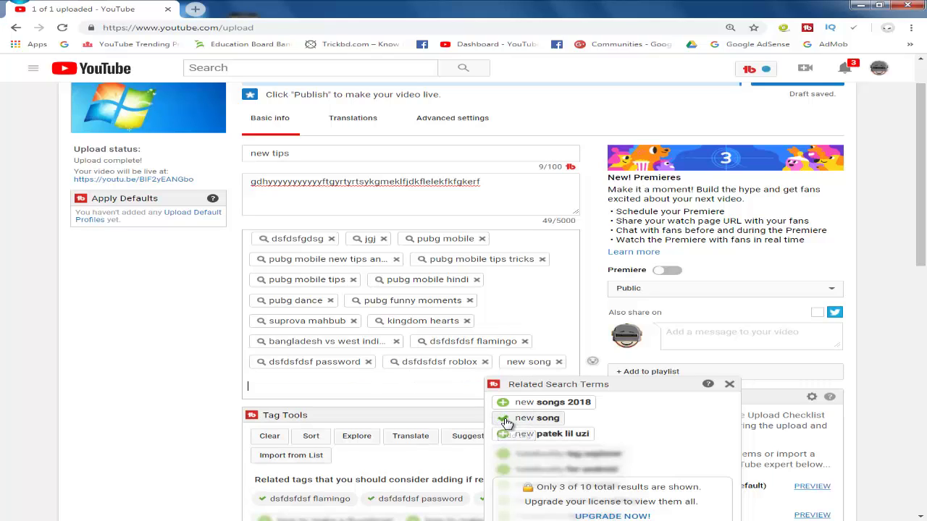
Step: Close the related search terms, then set the video's recording date to today, January 30, 2019, and its category to Gaming
click(729, 384)
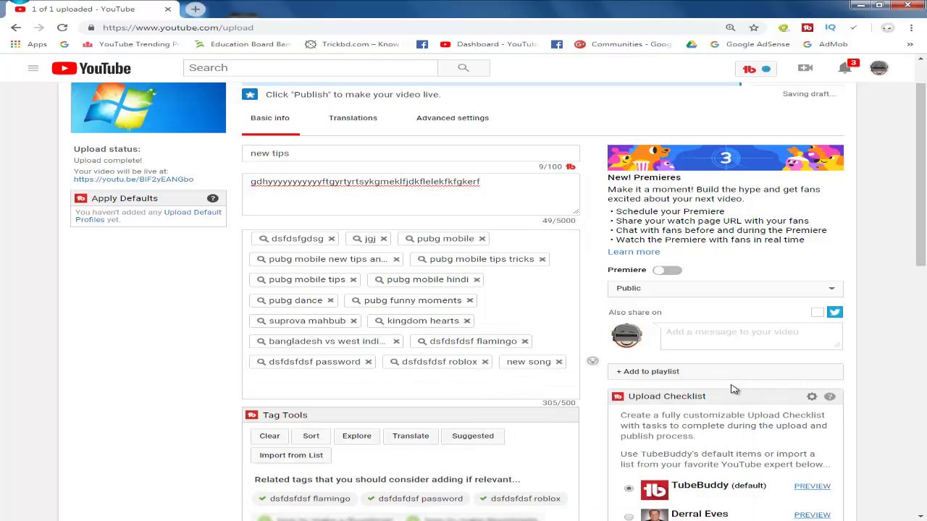
click(468, 120)
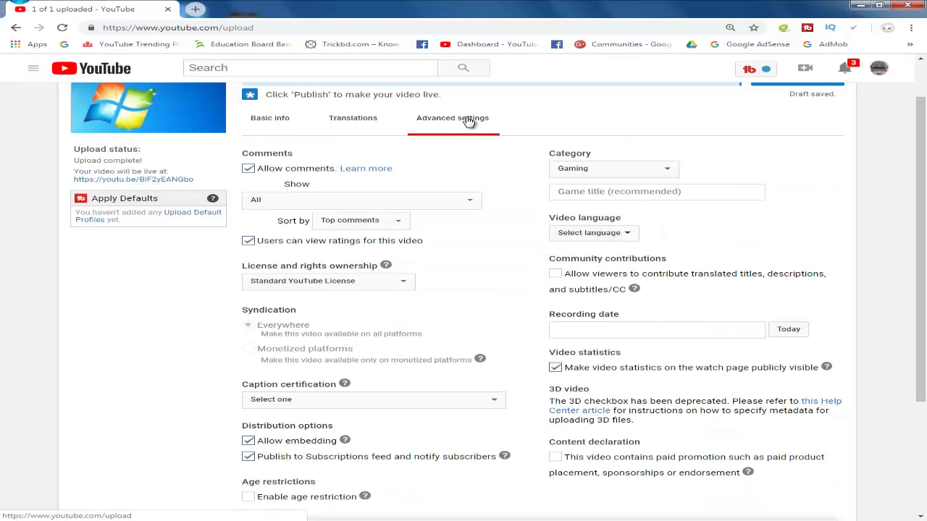
click(789, 329)
click(614, 168)
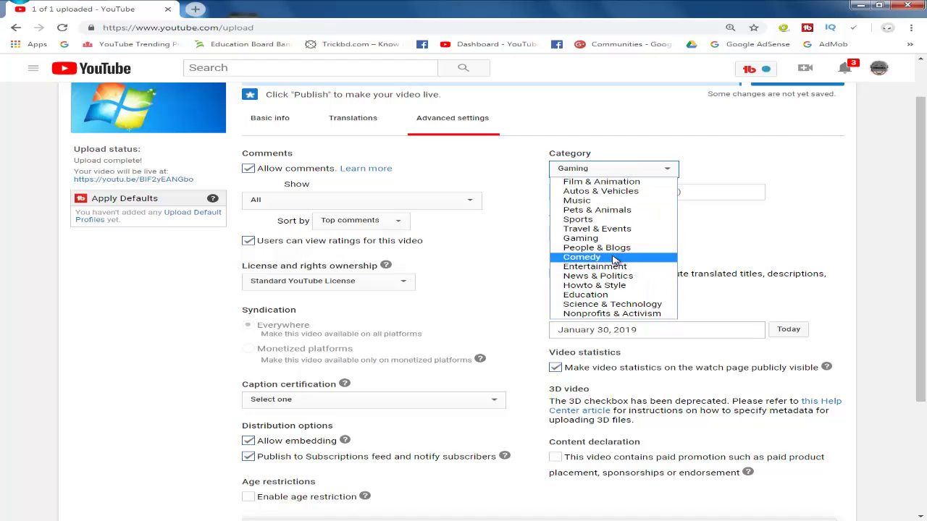
click(586, 239)
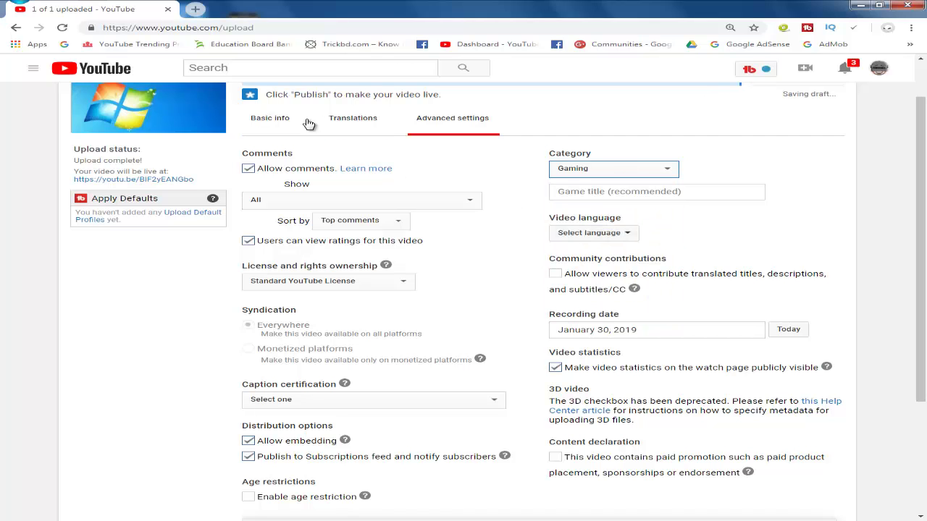
Step: Set the "new tips" video's visibility to Private and finish the upload
click(307, 123)
scroll(390, 230, up, 1)
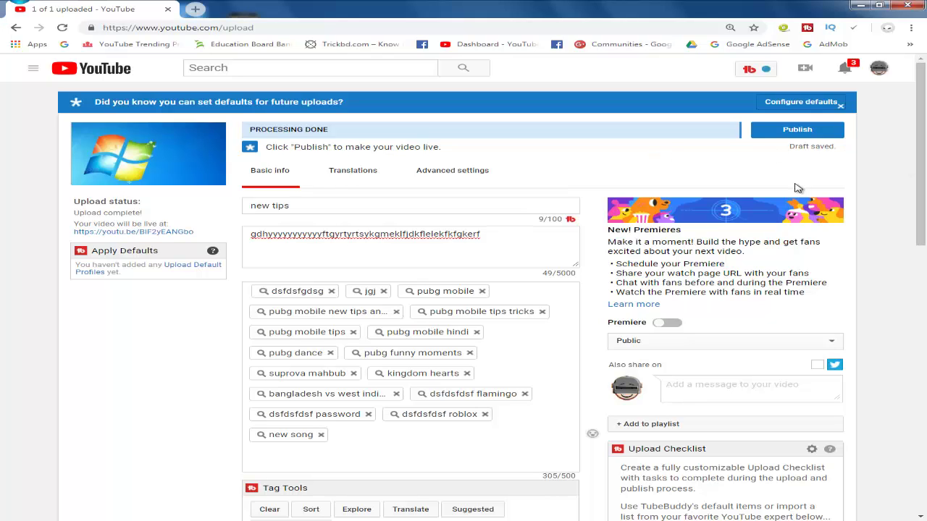
click(684, 344)
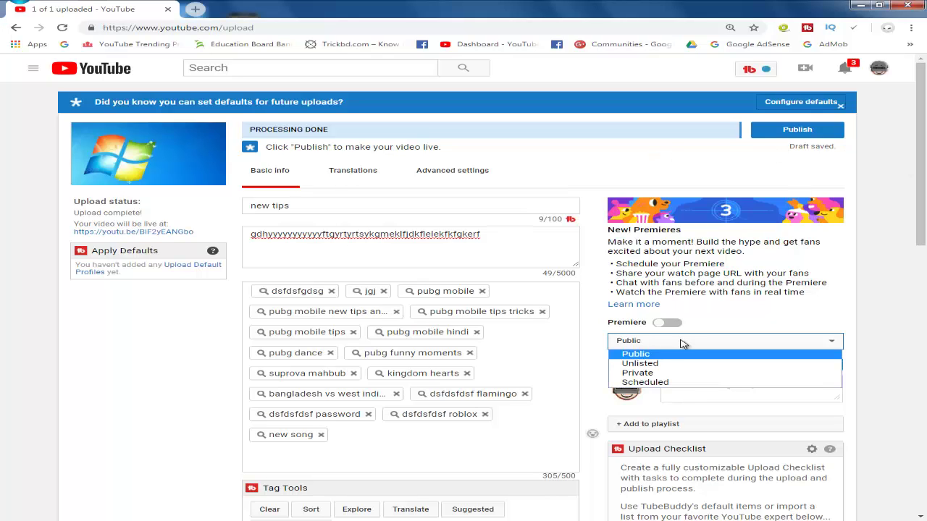
click(678, 377)
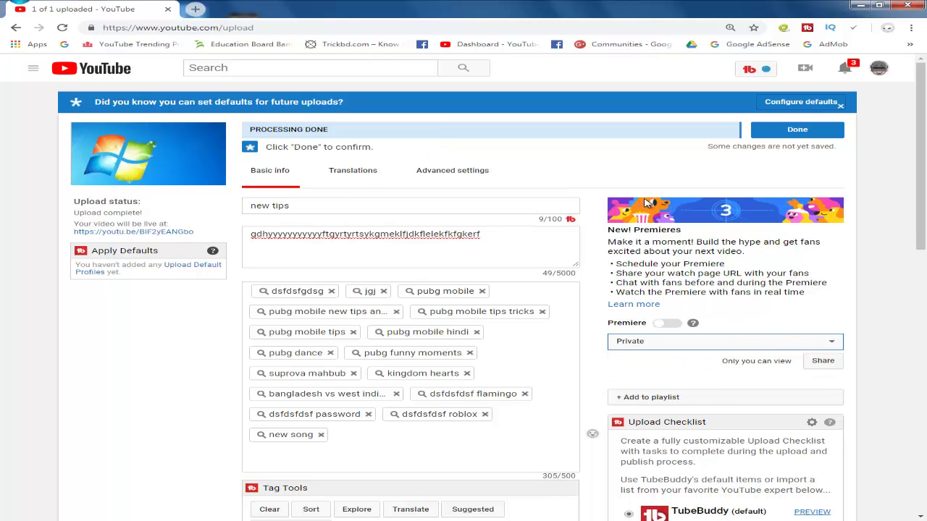
click(785, 131)
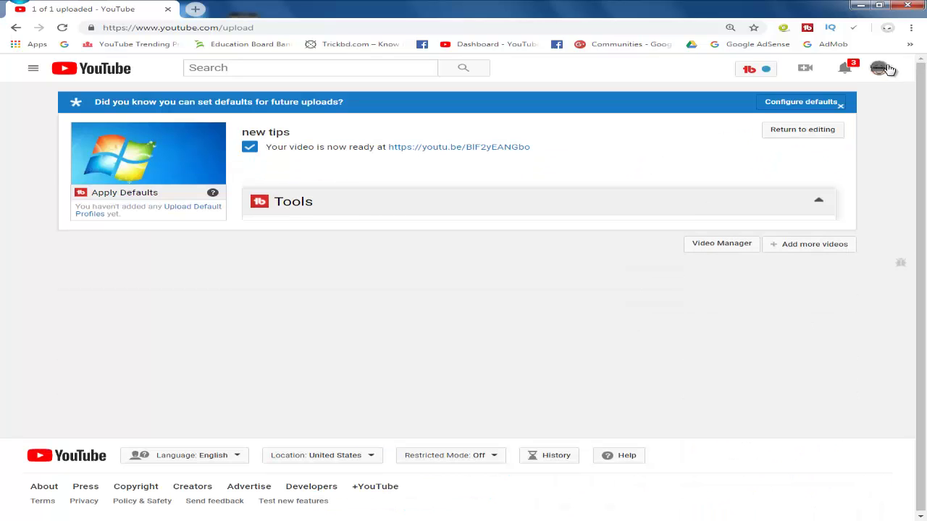
Step: Open the "new tips" video for editing from the Creator Studio dashboard and review its title, description and tags
click(881, 68)
click(791, 138)
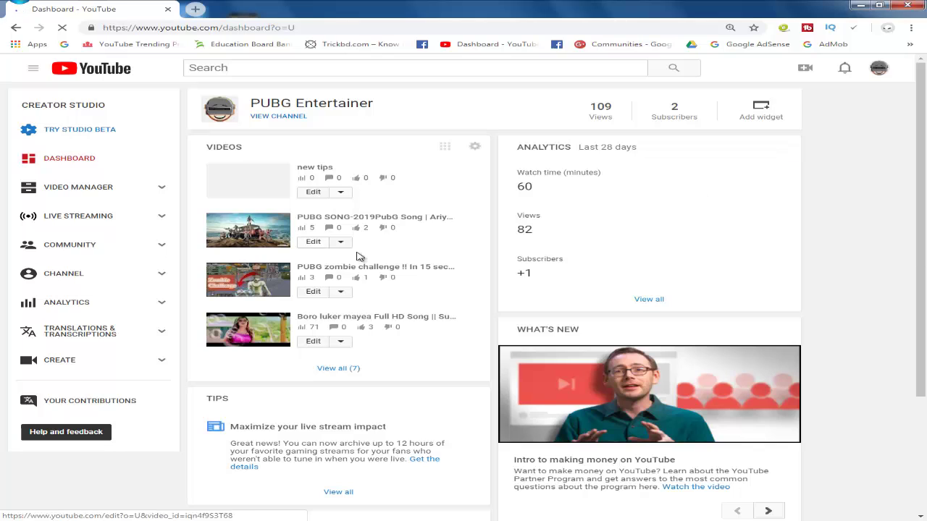
click(313, 193)
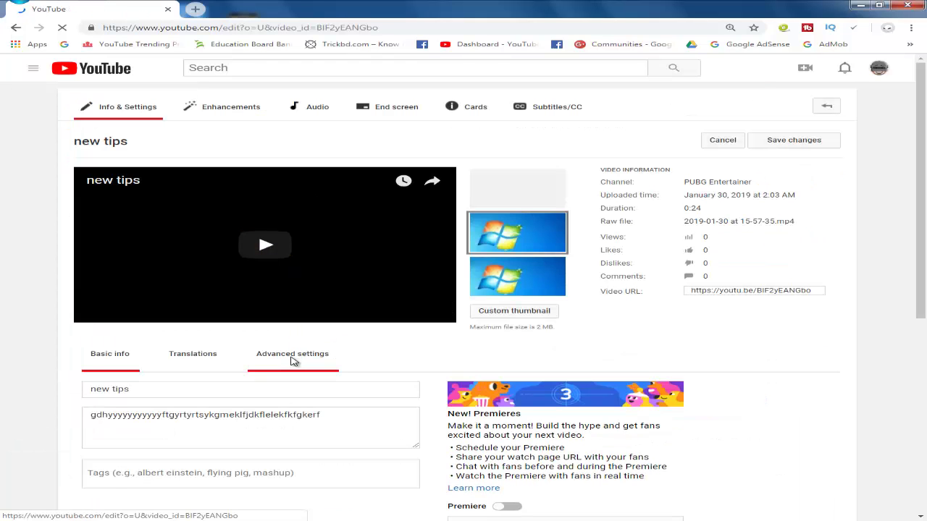
scroll(296, 358, down, 2)
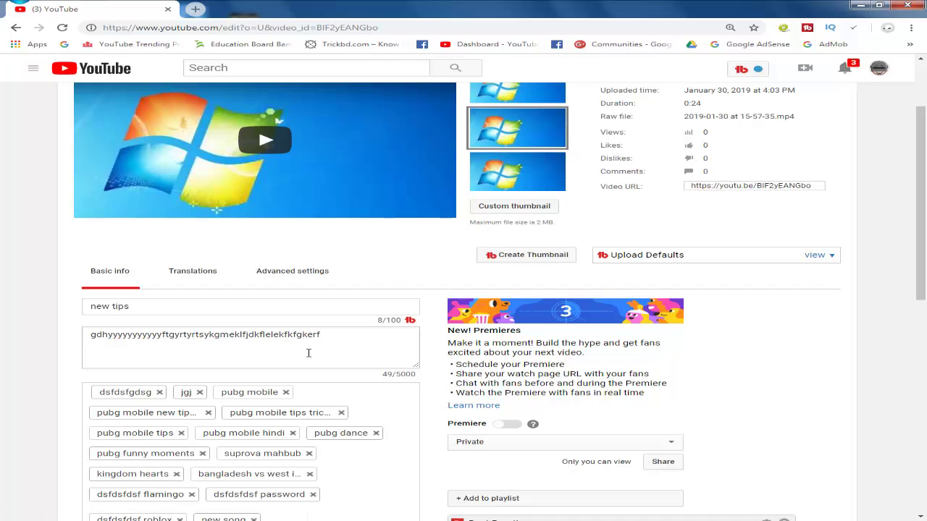
scroll(315, 351, down, 3)
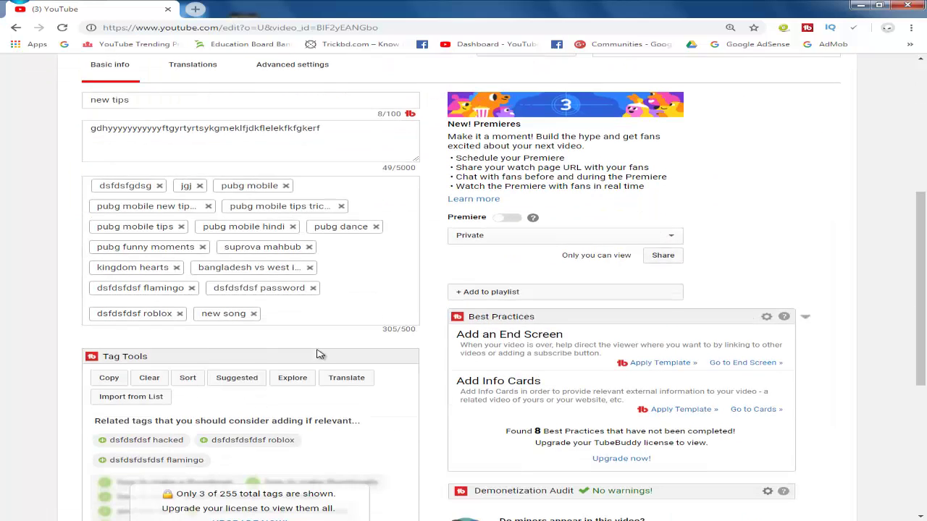
scroll(318, 352, up, 3)
scroll(340, 314, down, 2)
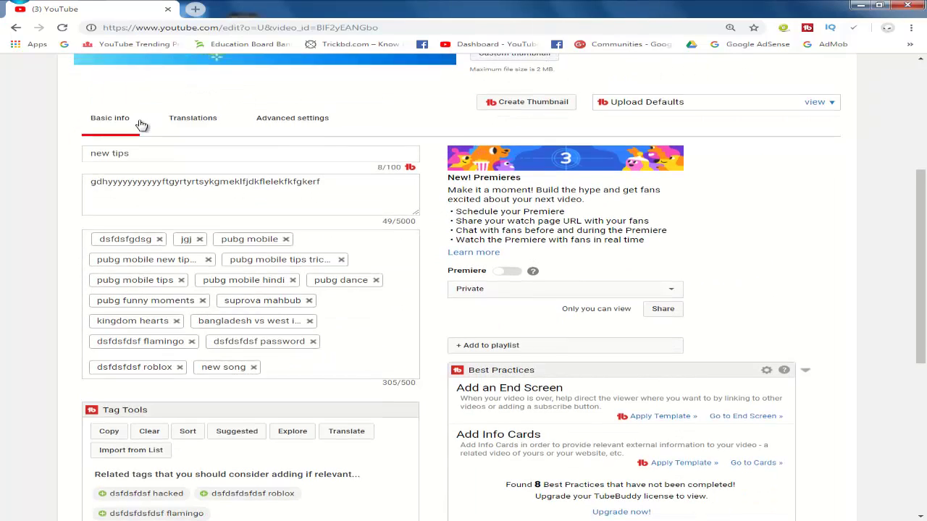
scroll(200, 124, up, 2)
Step: Return to the dashboard, open the "PUBG SONG-2019" video for editing and review its description and tags
click(16, 29)
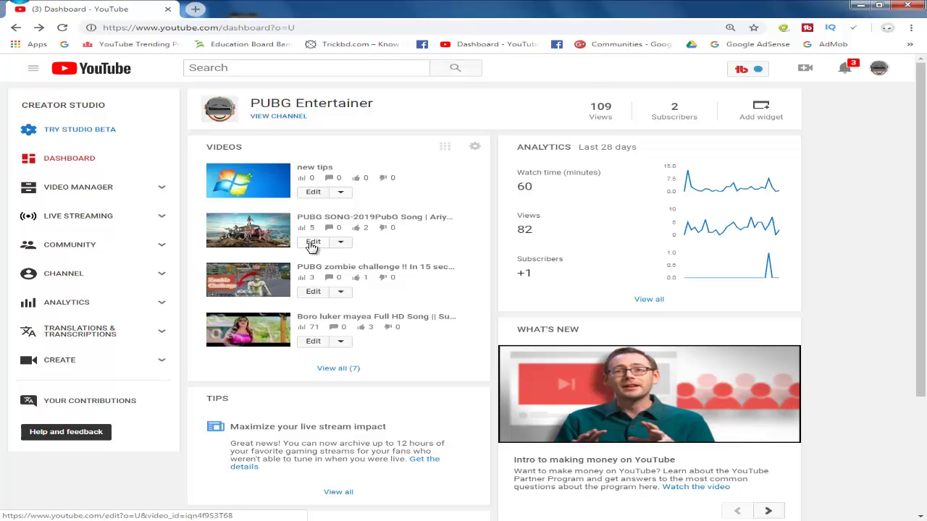
click(312, 243)
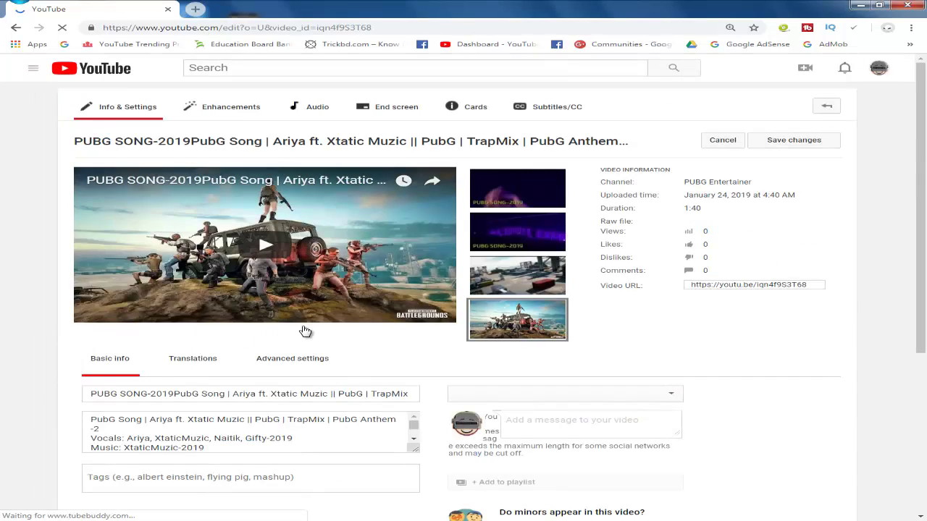
scroll(308, 334, down, 1)
scroll(308, 334, down, 1)
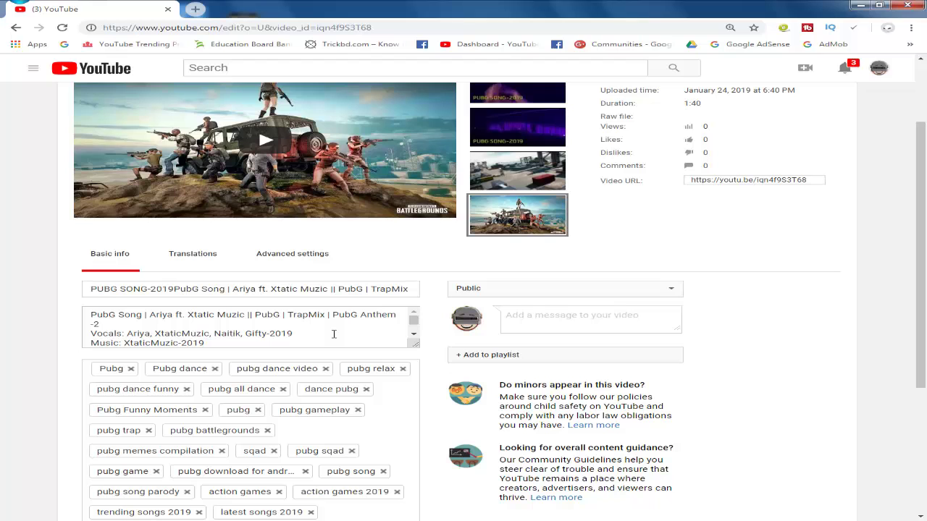
click(334, 334)
scroll(334, 334, down, 6)
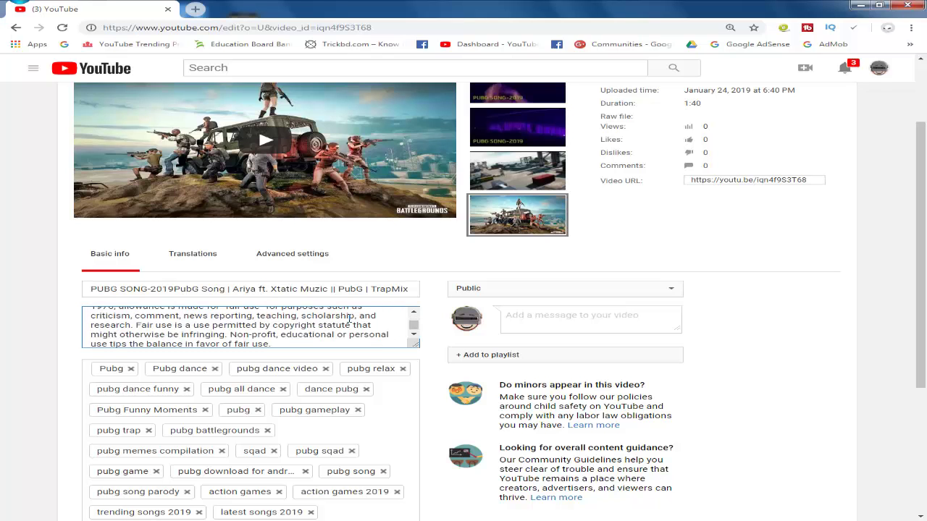
scroll(349, 319, down, 3)
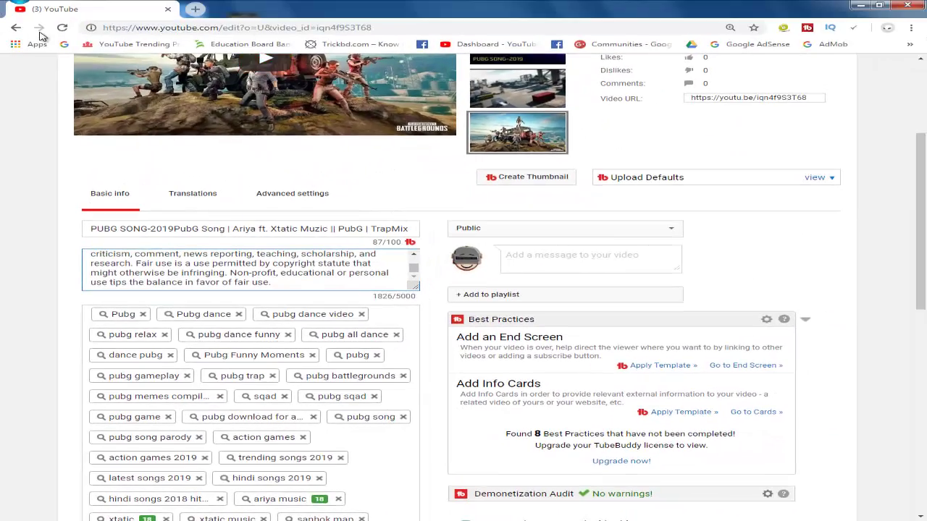
Step: Return to the dashboard, open the "Boro luker mayea Full HD Song" video for editing to review its details, and dismiss the Facebook notification
click(16, 28)
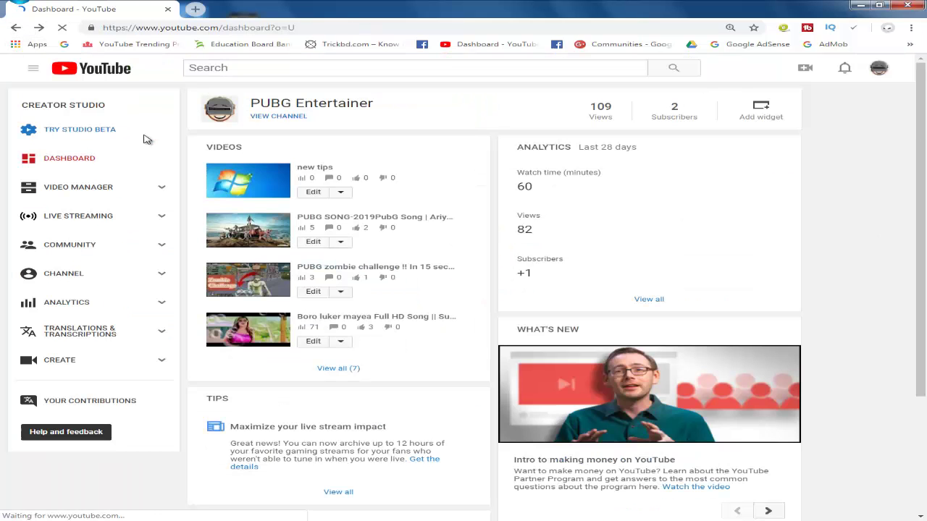
click(315, 344)
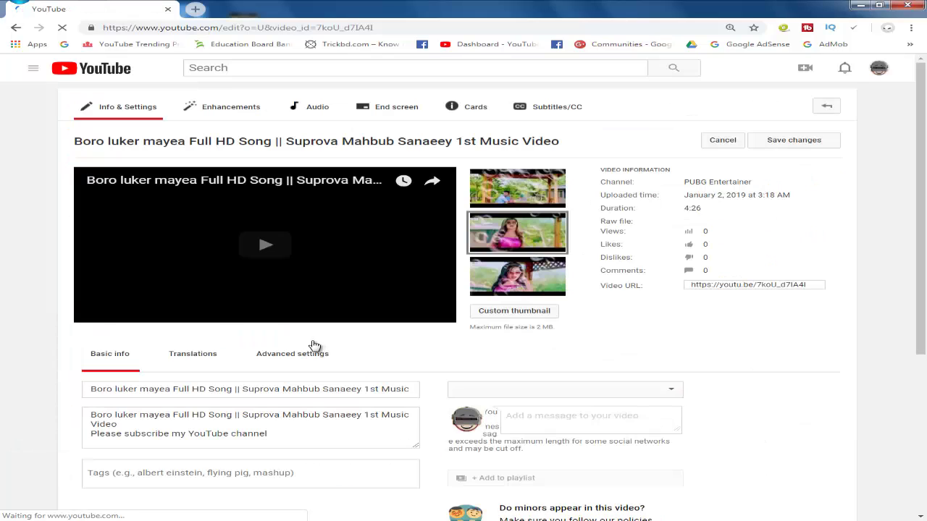
scroll(288, 349, down, 2)
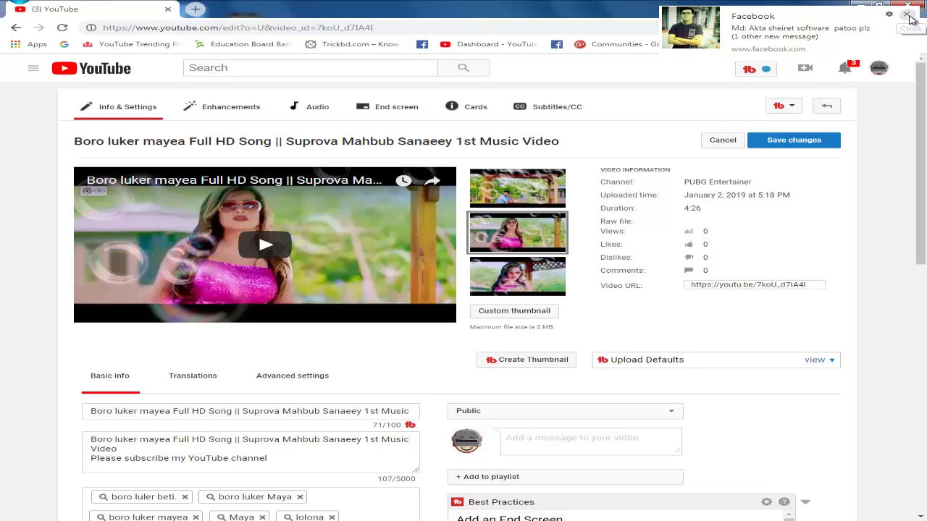
click(908, 15)
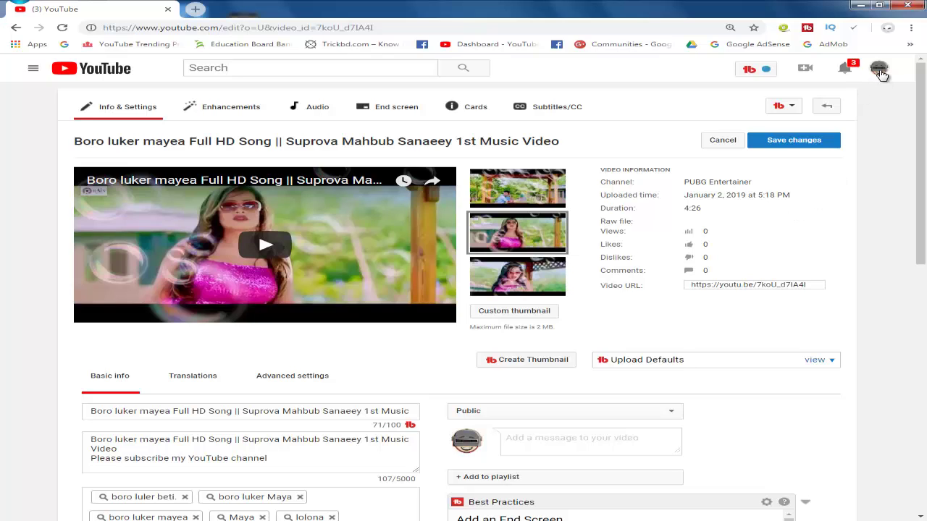
Step: Return to the Creator Studio dashboard and open the full list of the channel's videos
click(881, 74)
click(782, 145)
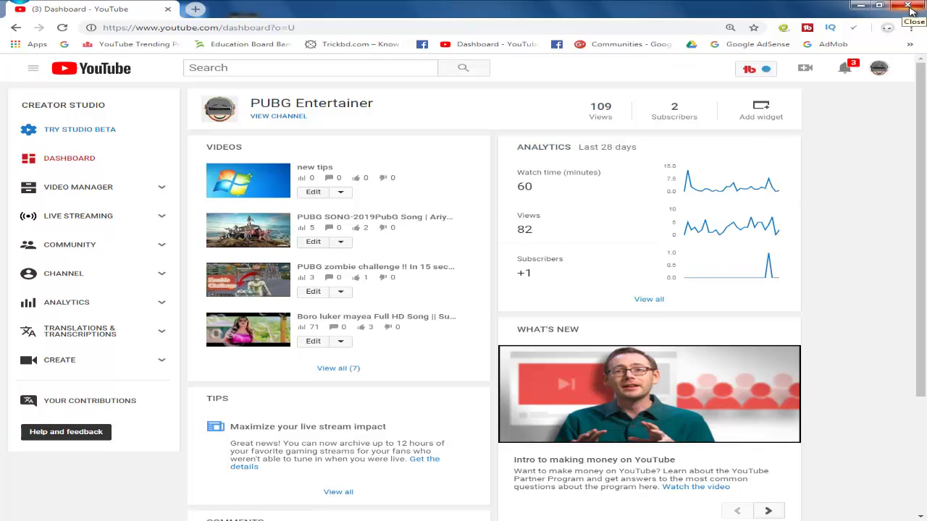
click(353, 369)
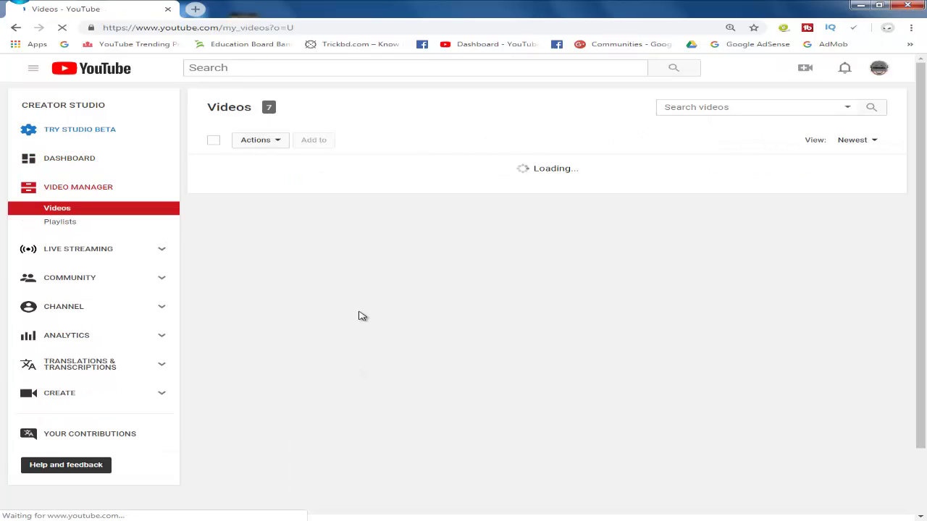